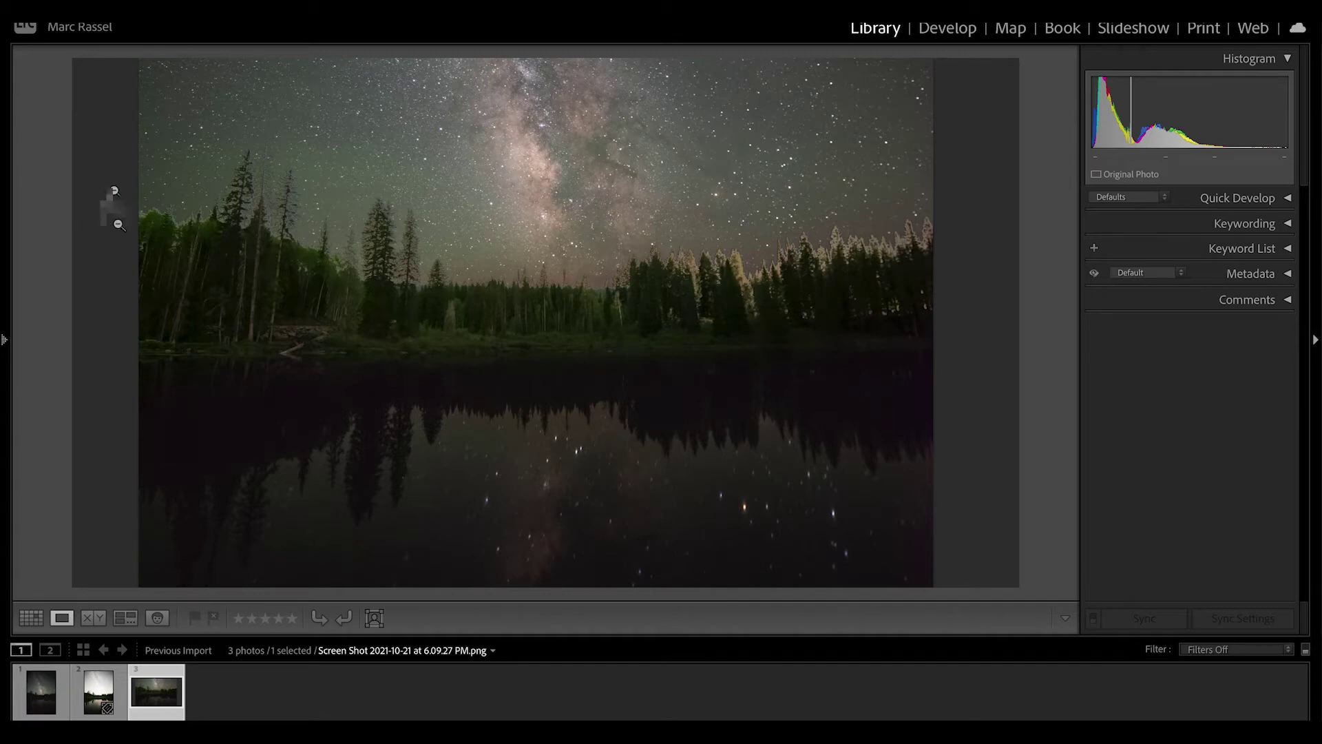
Switch the Library to Grid view so all three night-sky photos appear as thumbnails.
{"action": "key", "text": "g"}
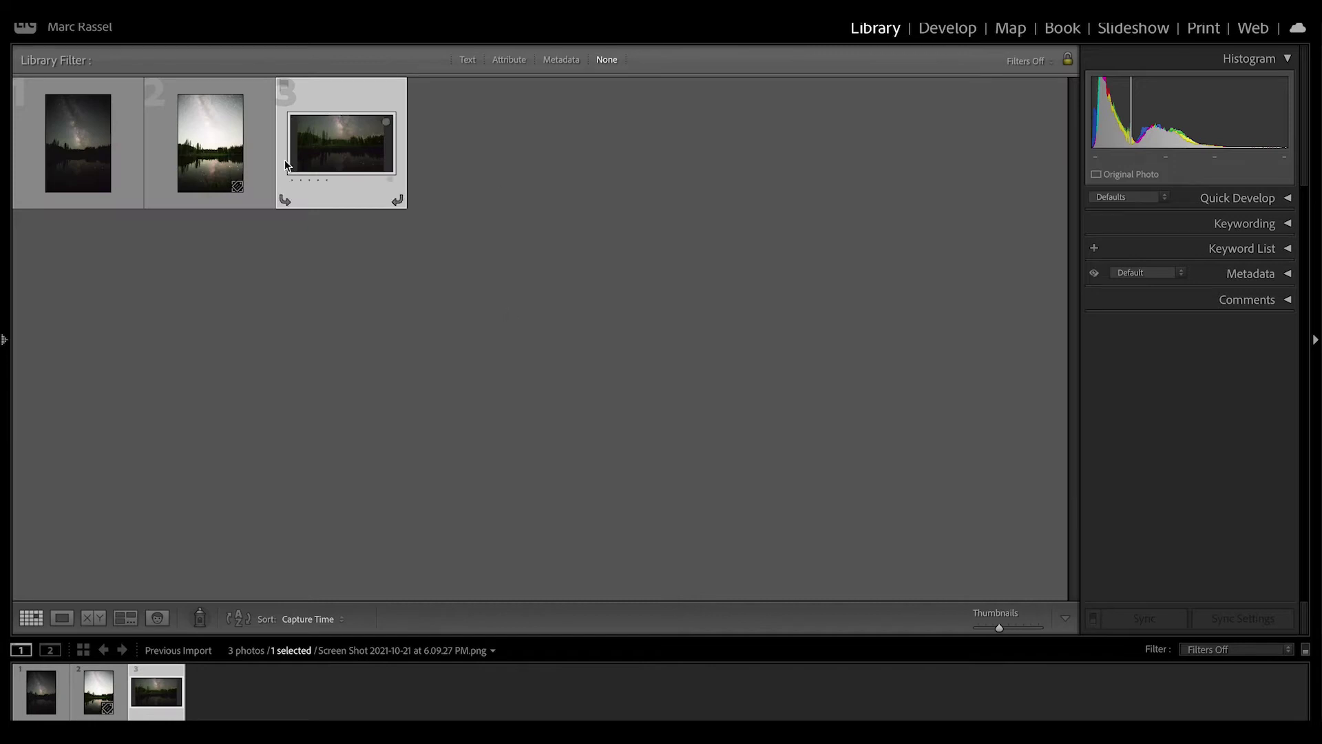
View the Milky Way and star-trail lake photos full-size, ending enlarged on the composite screenshot.
{"action": "double_click", "coordinate": [117, 145]}
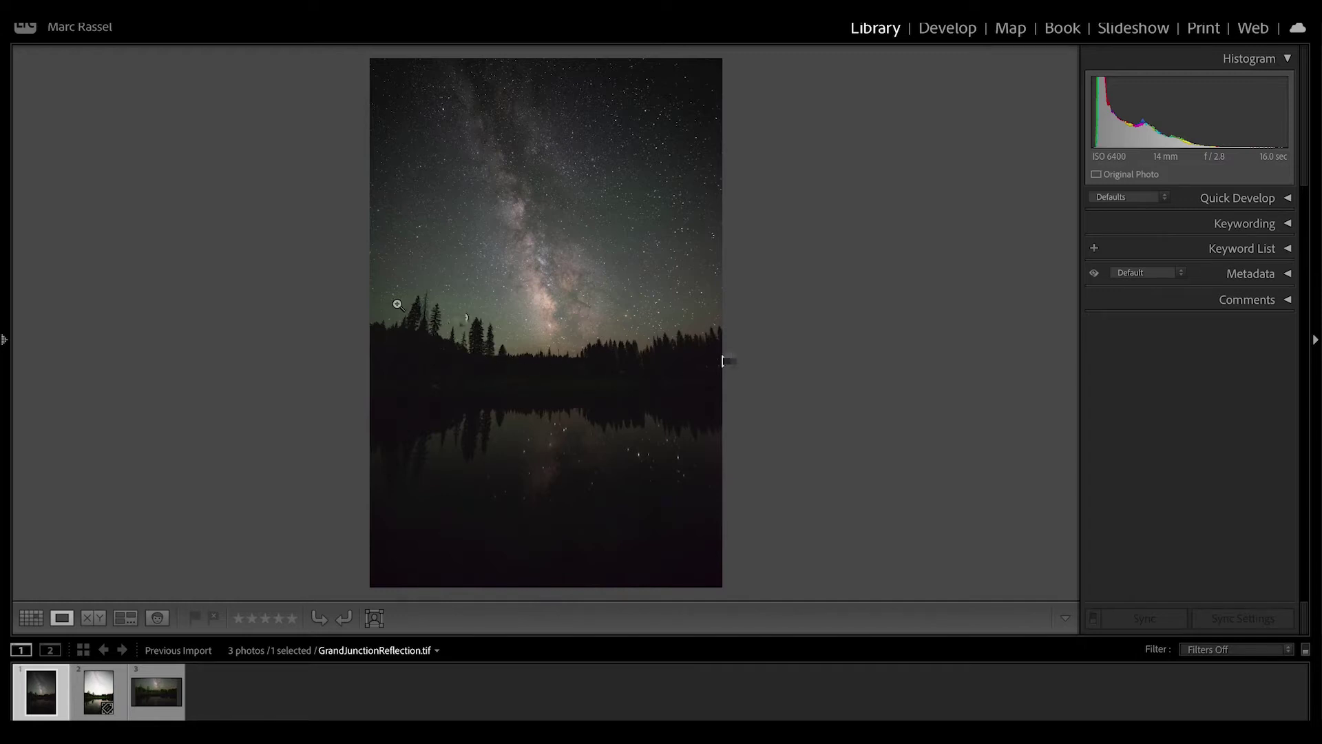
{"action": "left_click", "coordinate": [423, 314]}
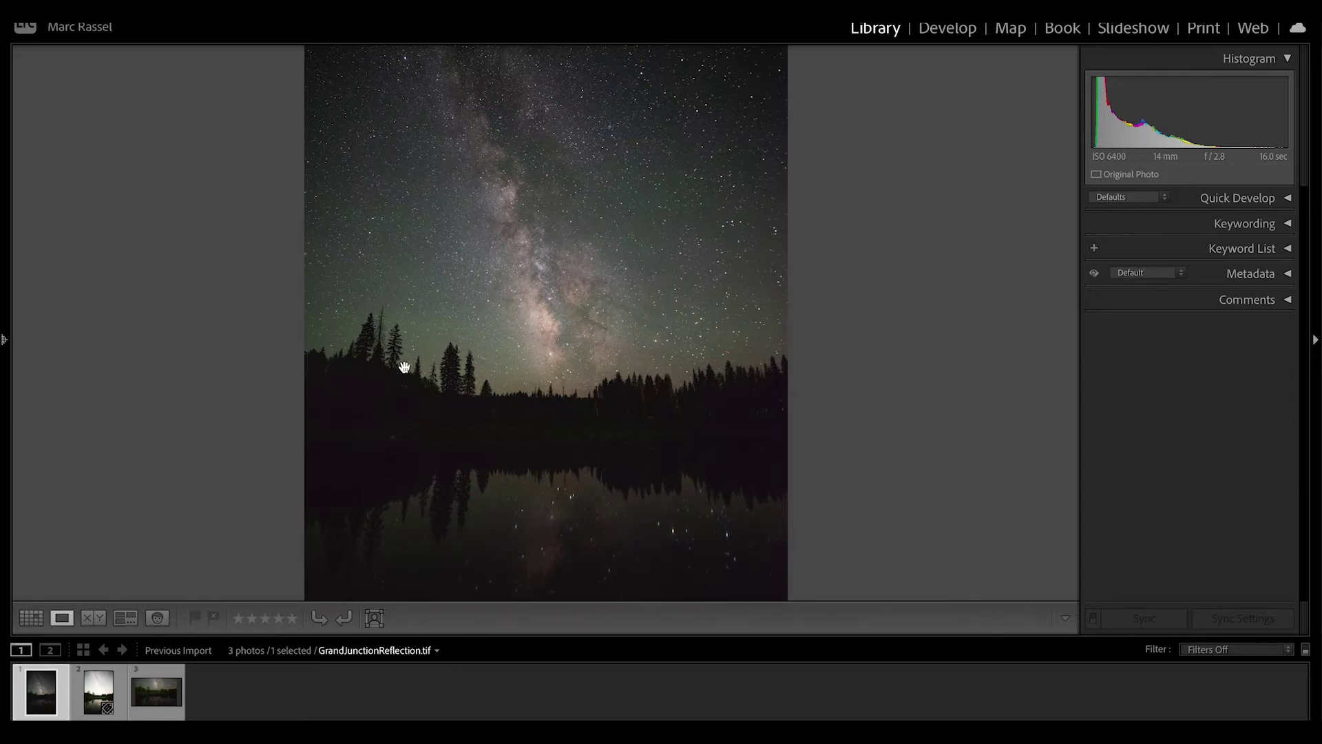
{"action": "left_click", "coordinate": [91, 679]}
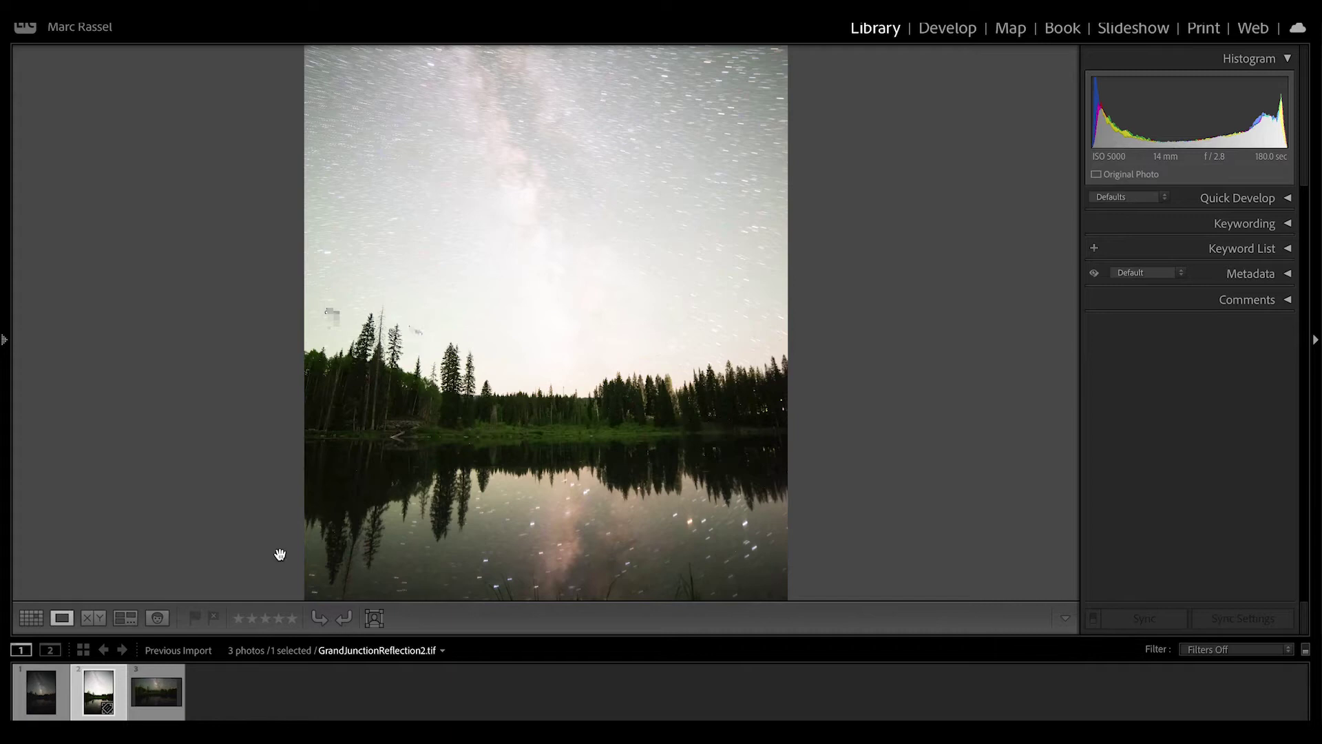
{"action": "left_click", "coordinate": [155, 695]}
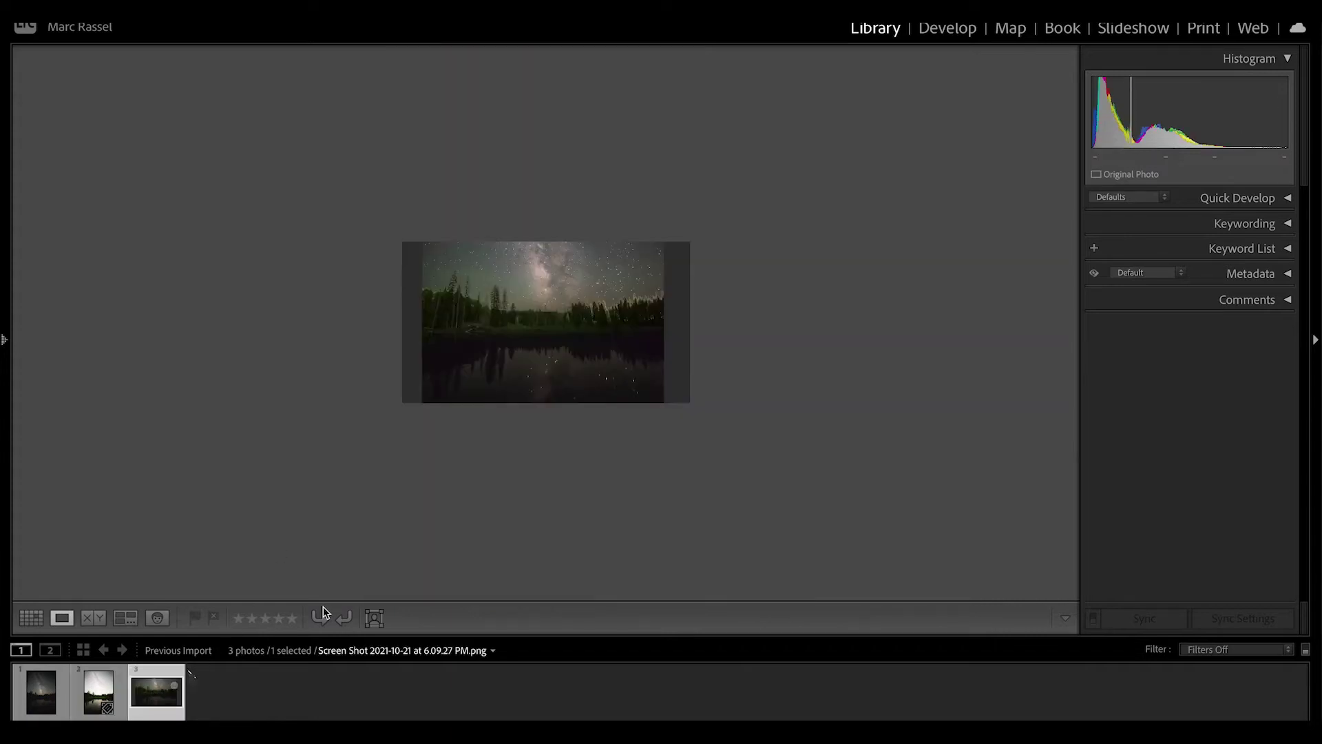
{"action": "left_click", "coordinate": [716, 301]}
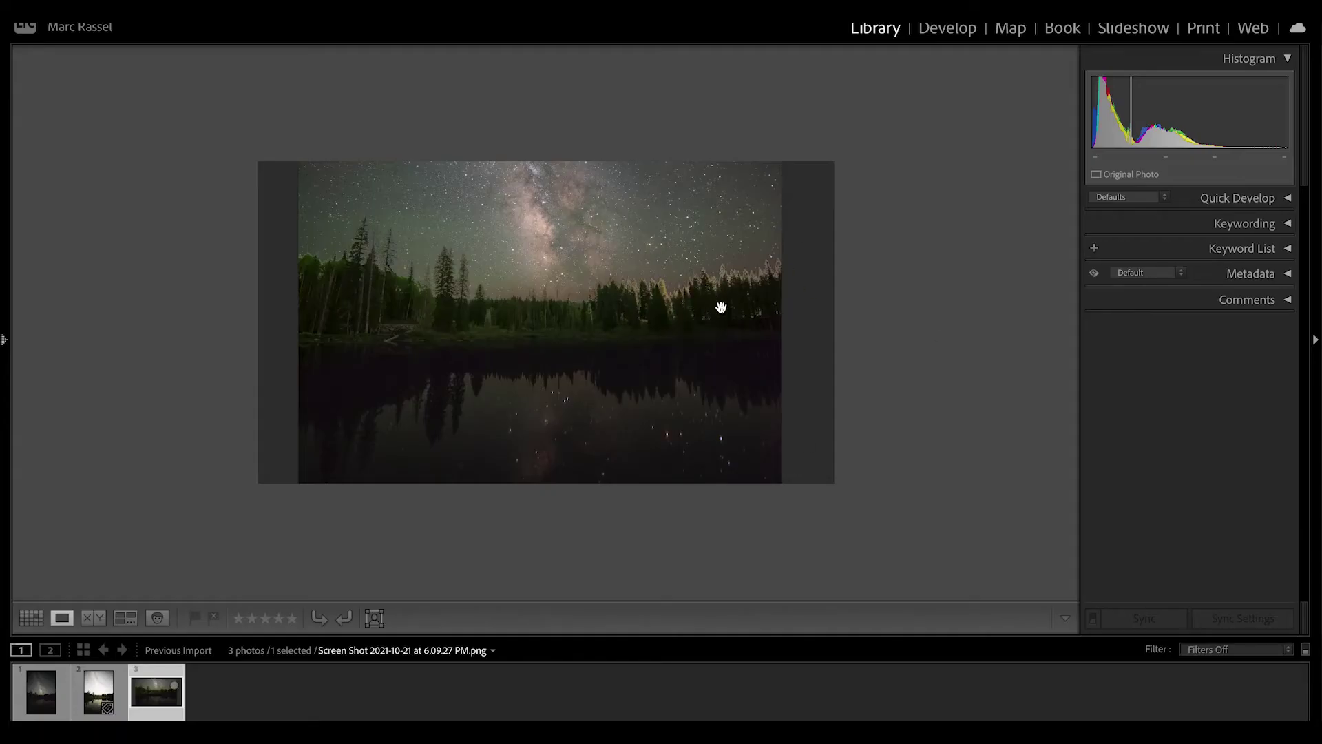
Select the star-trail lake and Milky Way photos and open them as layers in Photoshop.
{"action": "left_click", "coordinate": [41, 699]}
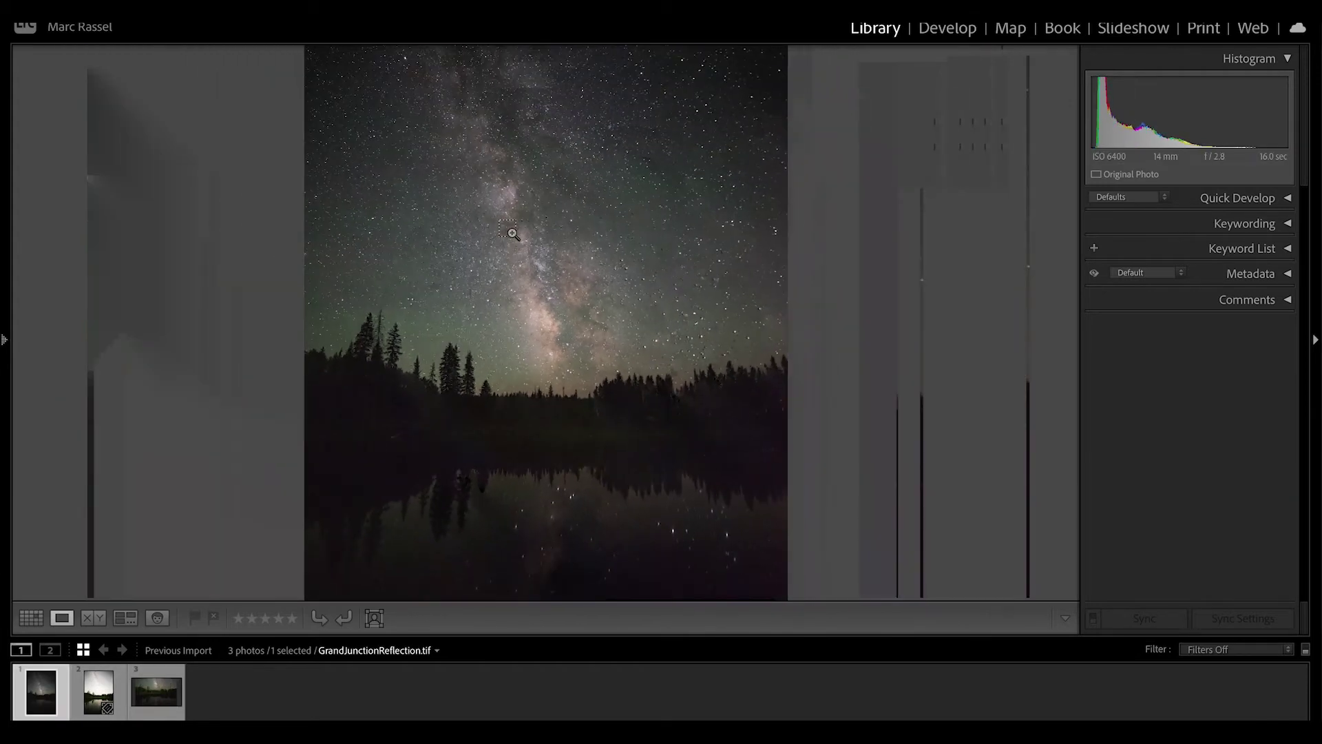
{"action": "left_click", "coordinate": [514, 234]}
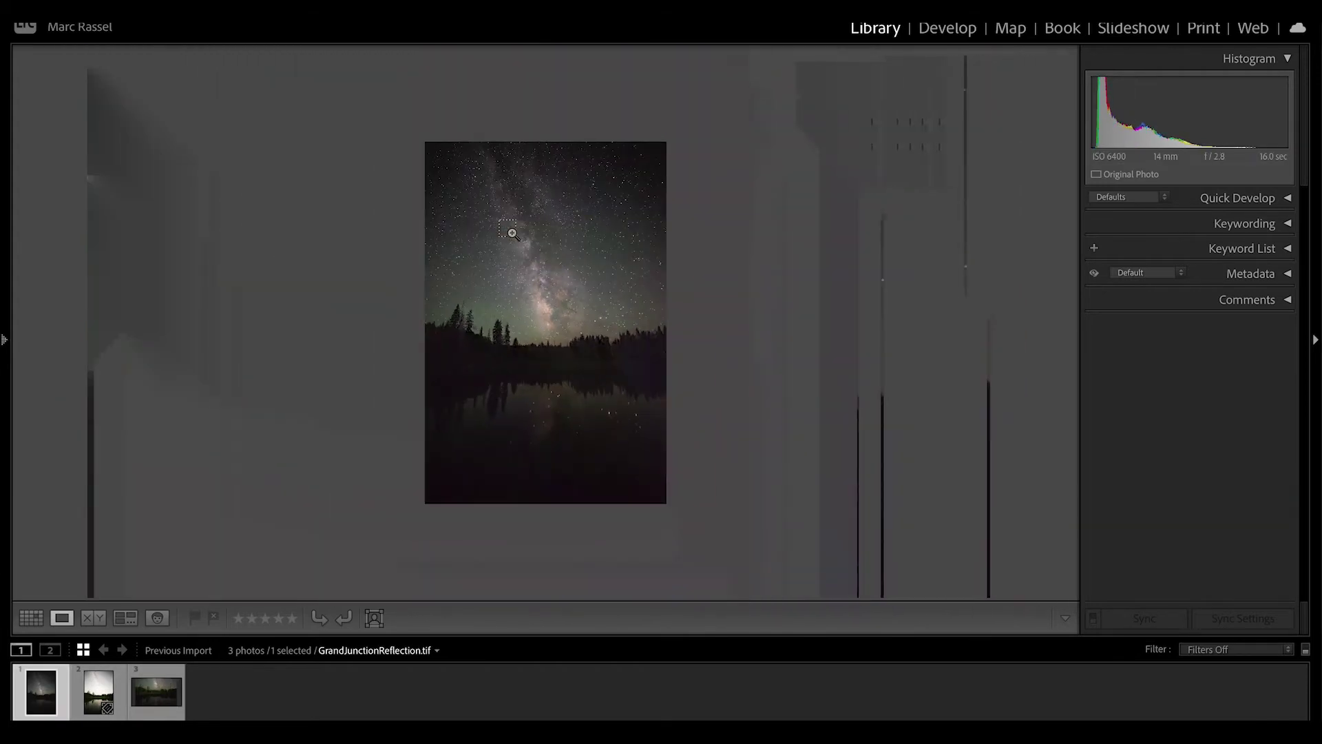
{"action": "left_click", "coordinate": [81, 693]}
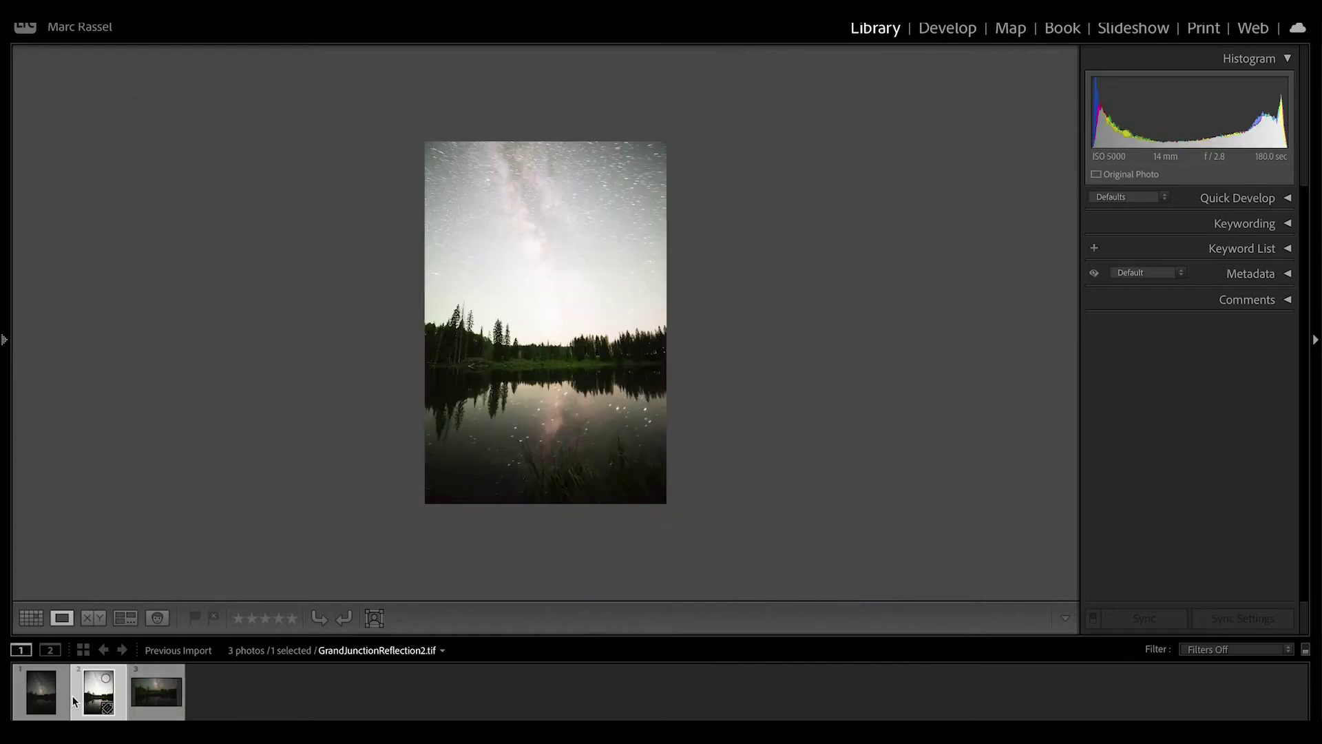
{"action": "left_click", "coordinate": [39, 705], "text": "ctrl"}
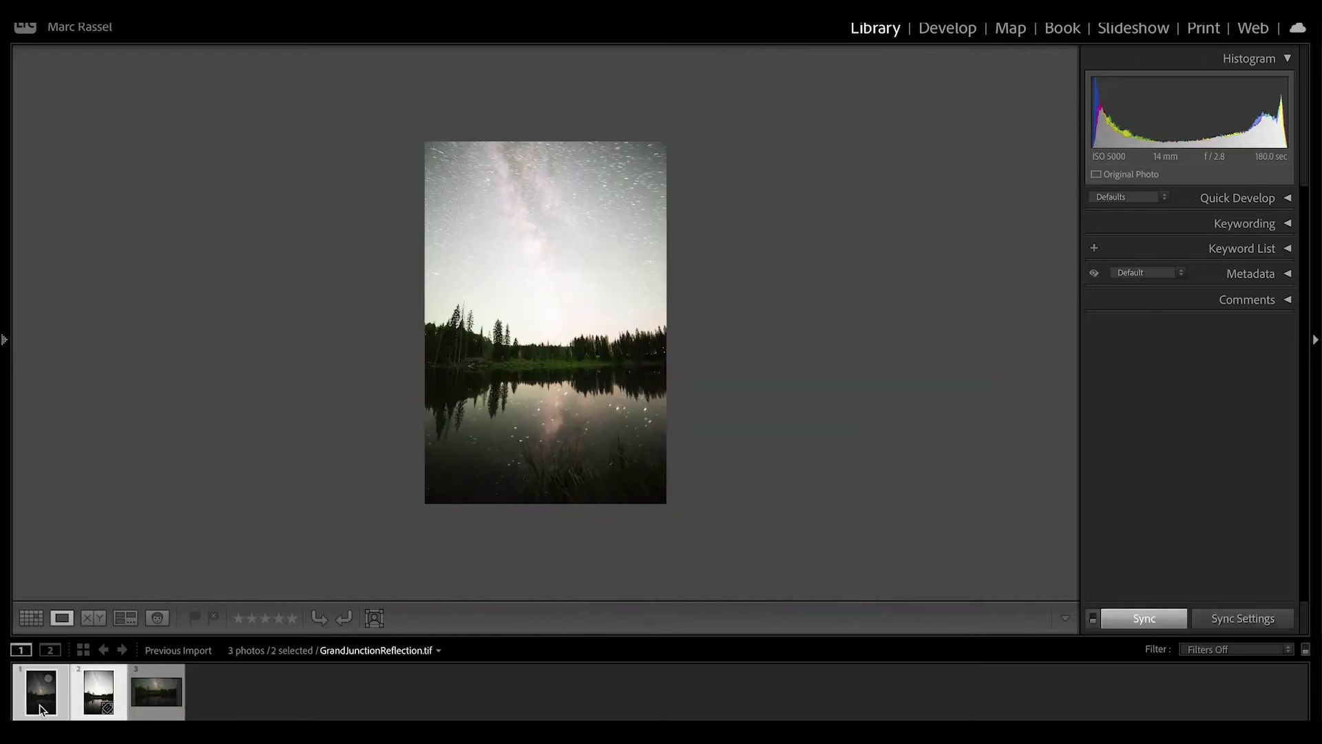
{"action": "right_click", "coordinate": [41, 704]}
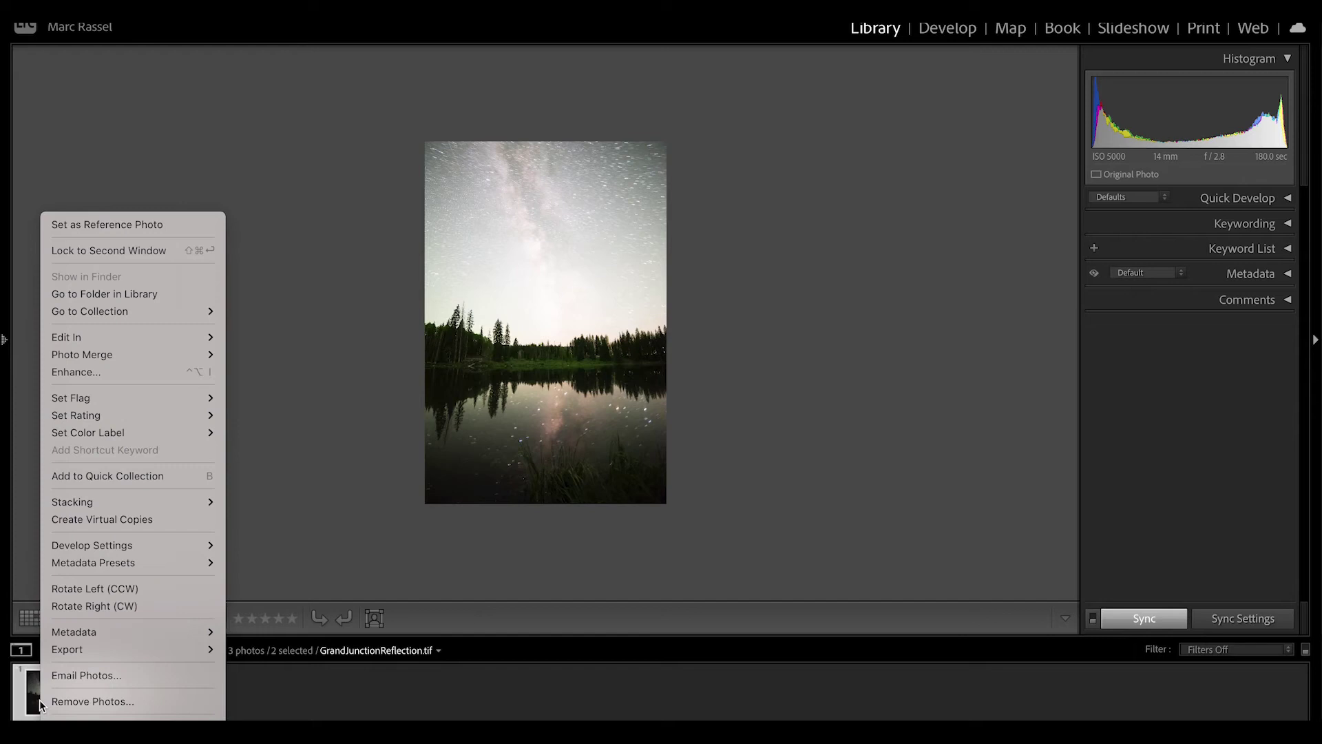
{"action": "mouse_move", "coordinate": [169, 337]}
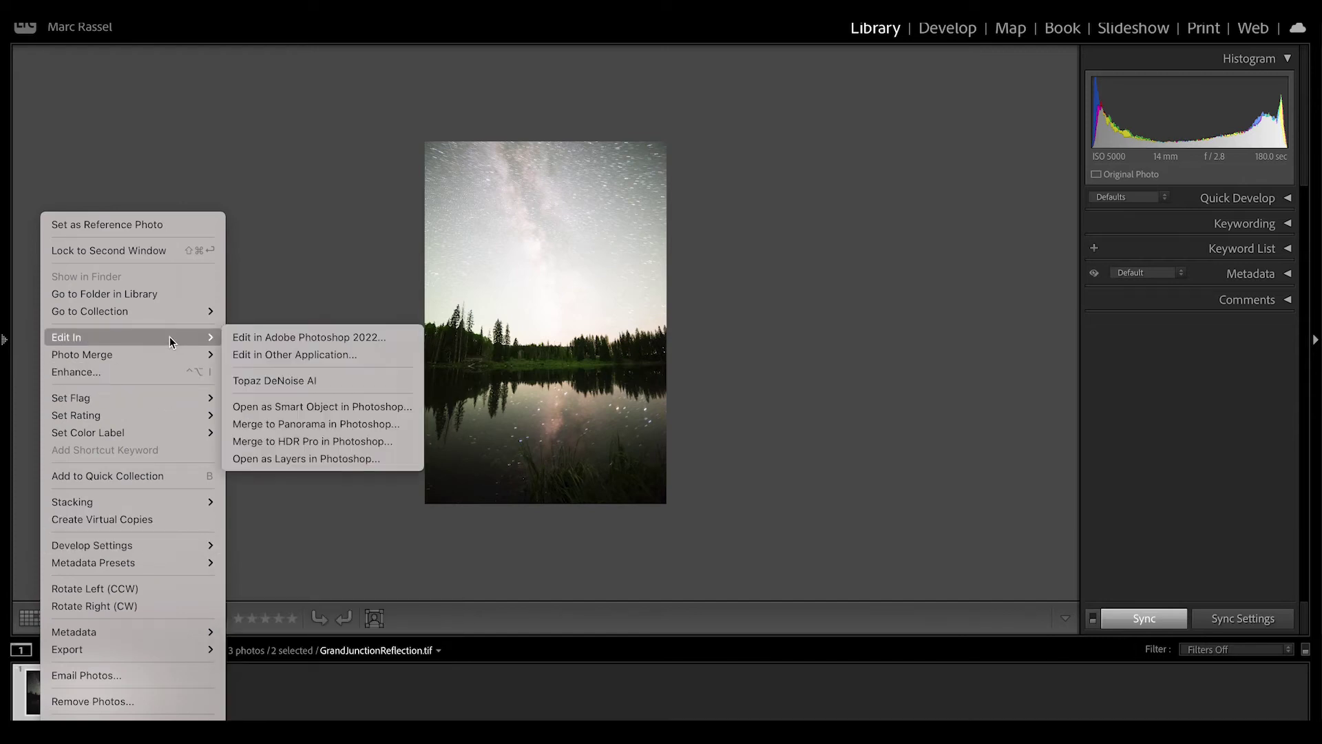
{"action": "left_click", "coordinate": [287, 459]}
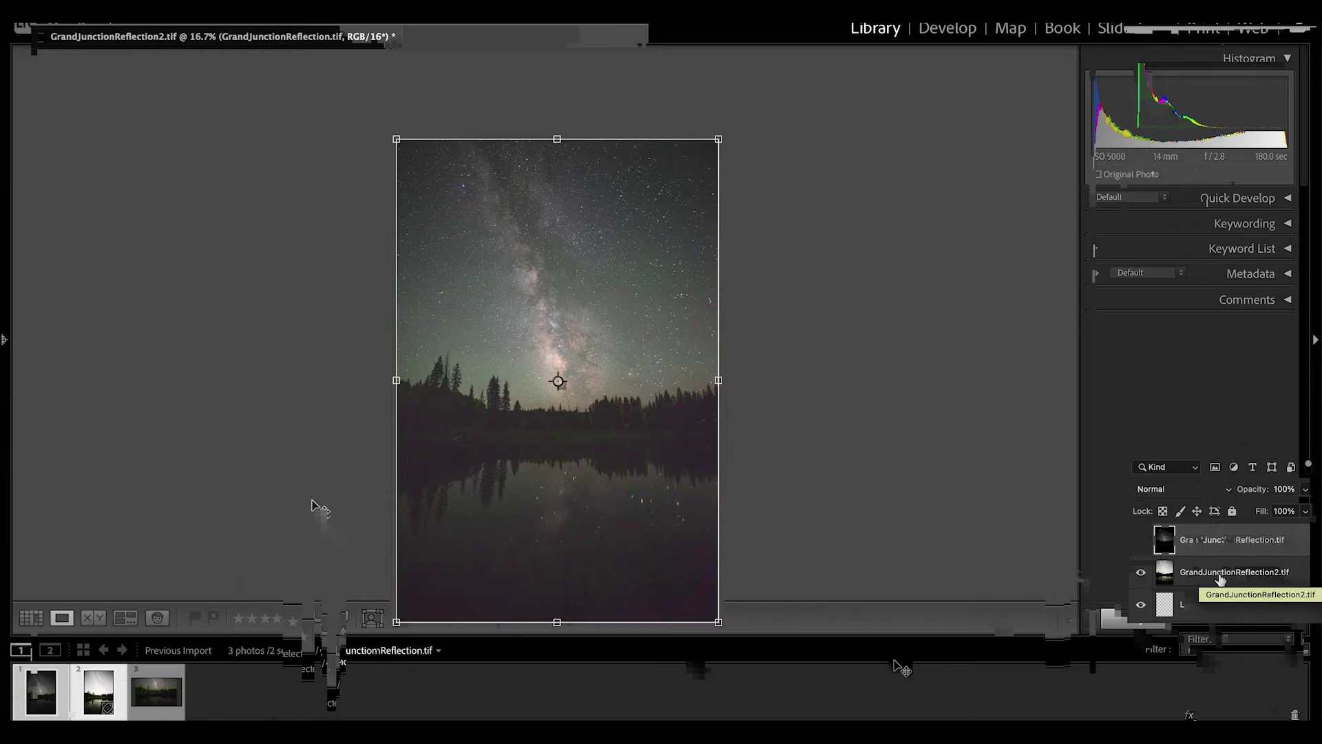
Select both lake photo layers and run Auto-Align Layers on them.
{"action": "left_click", "coordinate": [1220, 579]}
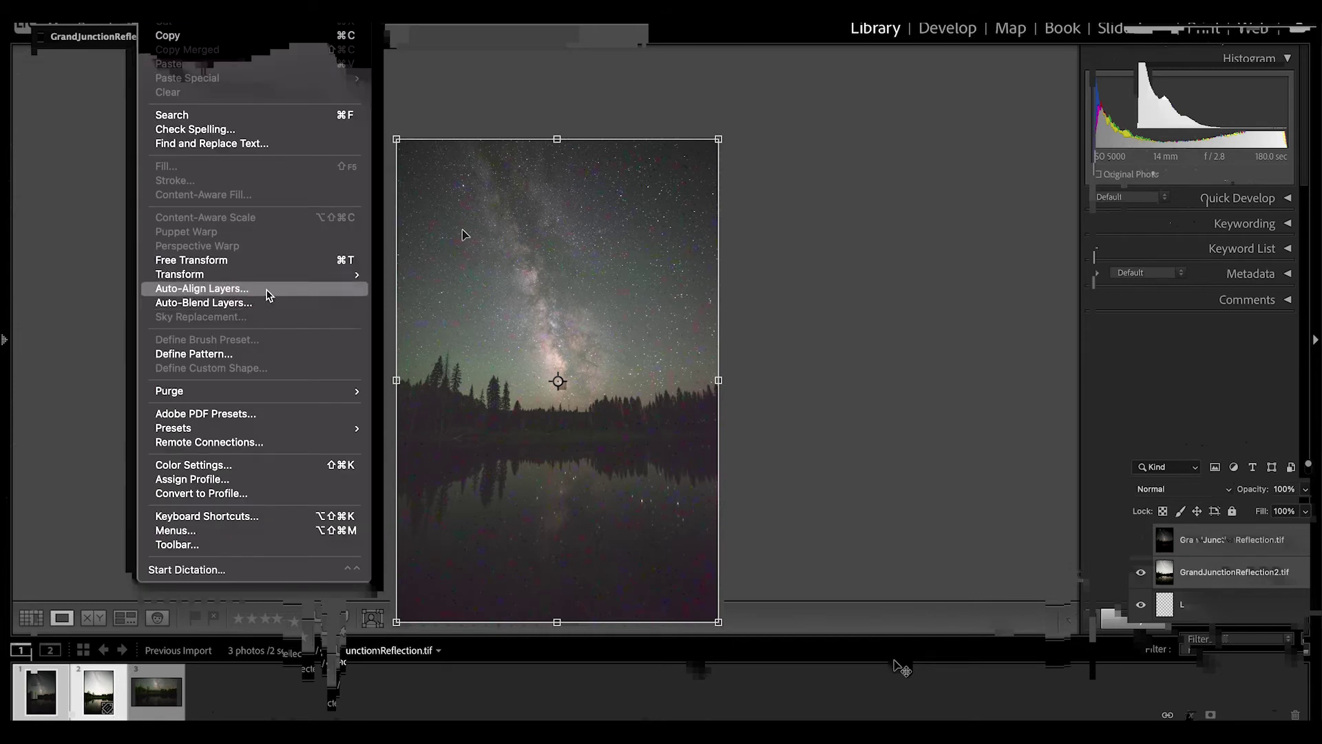
{"action": "left_click", "coordinate": [267, 292]}
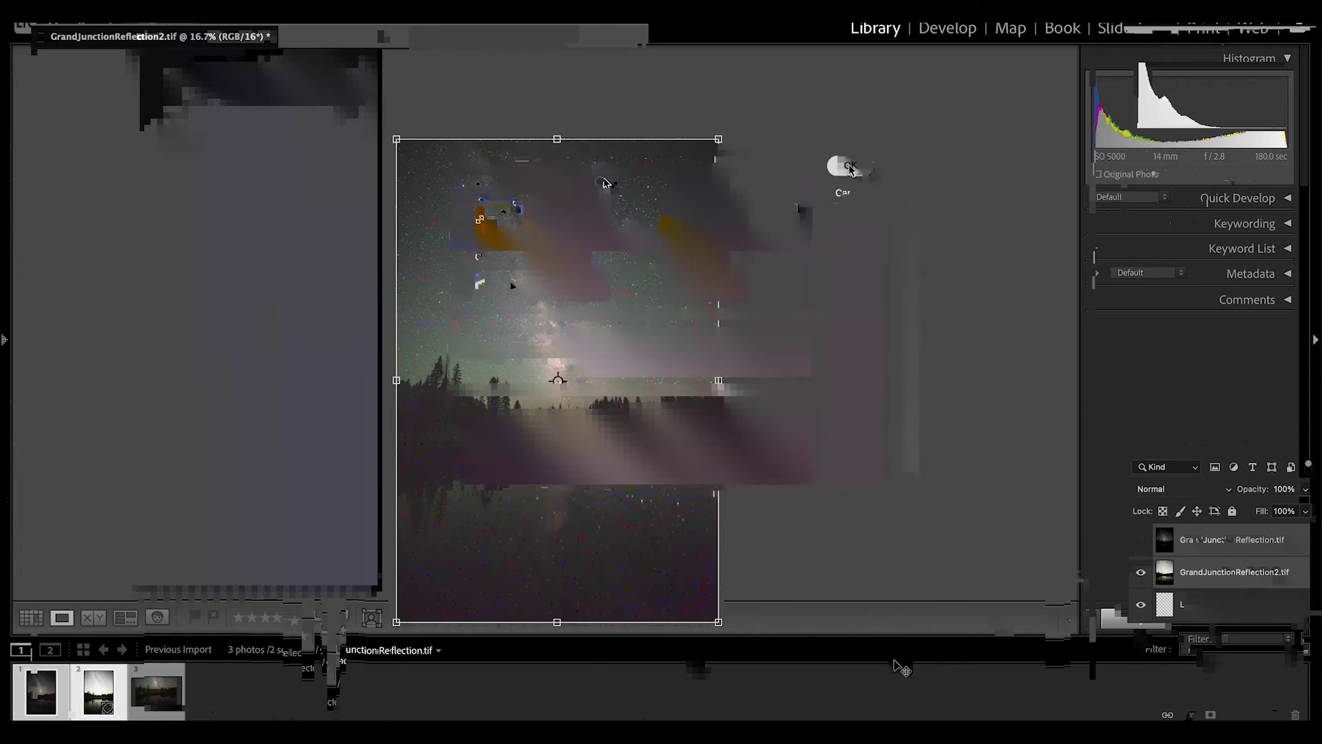
{"action": "left_click", "coordinate": [851, 167]}
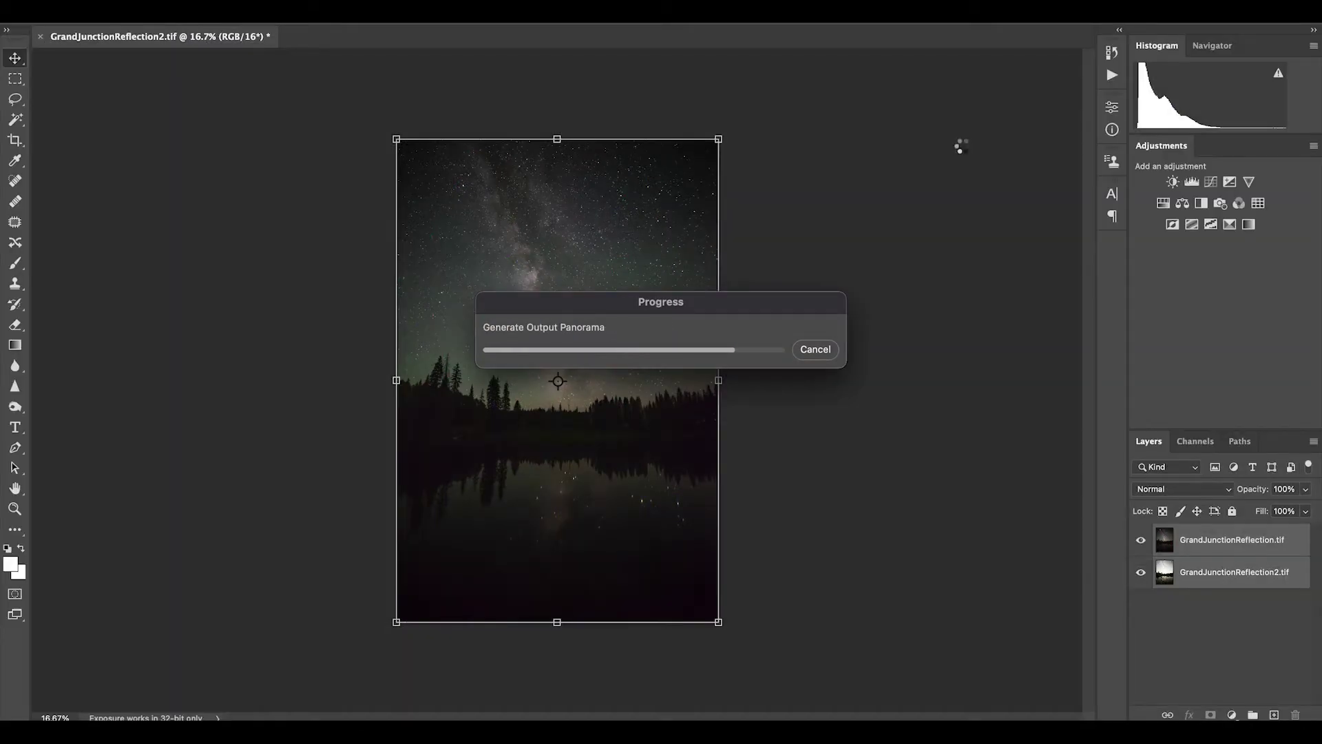
{"action": "left_click", "coordinate": [1245, 659]}
{"action": "key", "text": "ctrl+plus"}
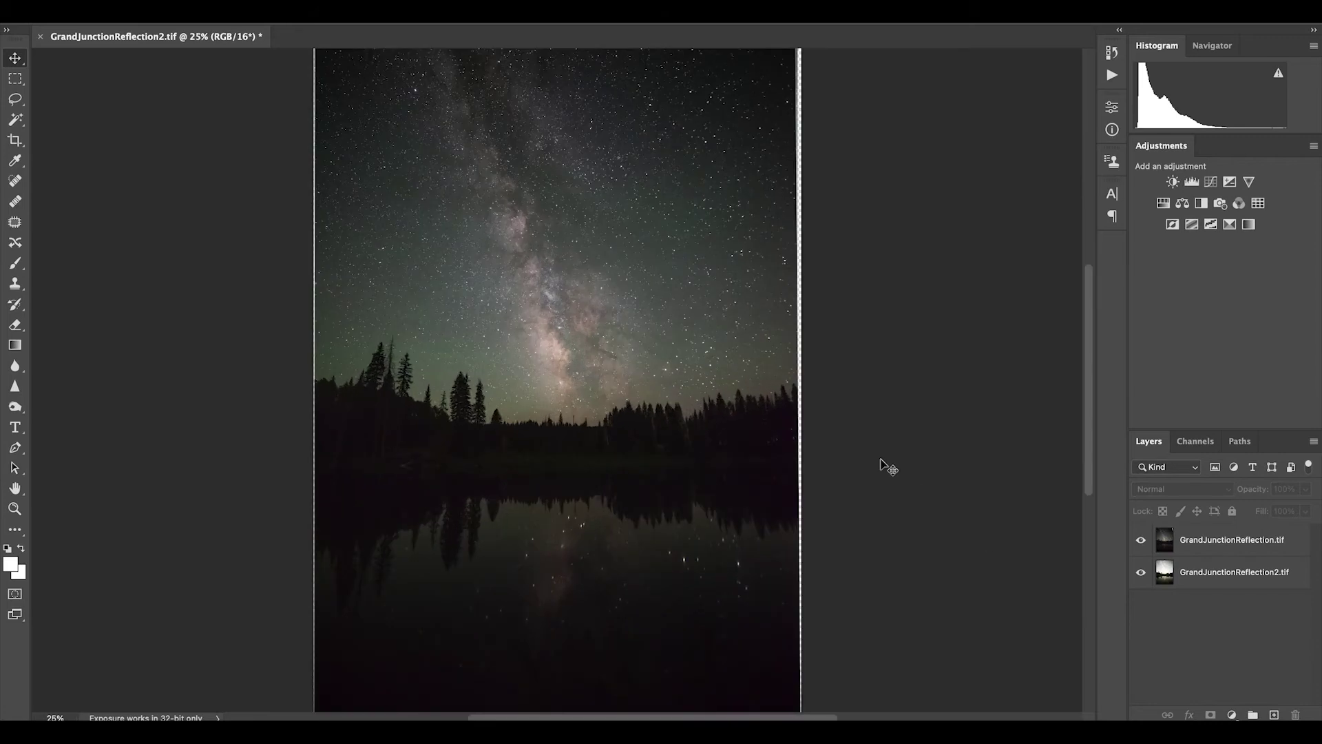
{"action": "key", "text": "ctrl+plus"}
{"action": "key", "text": "ctrl+plus"}
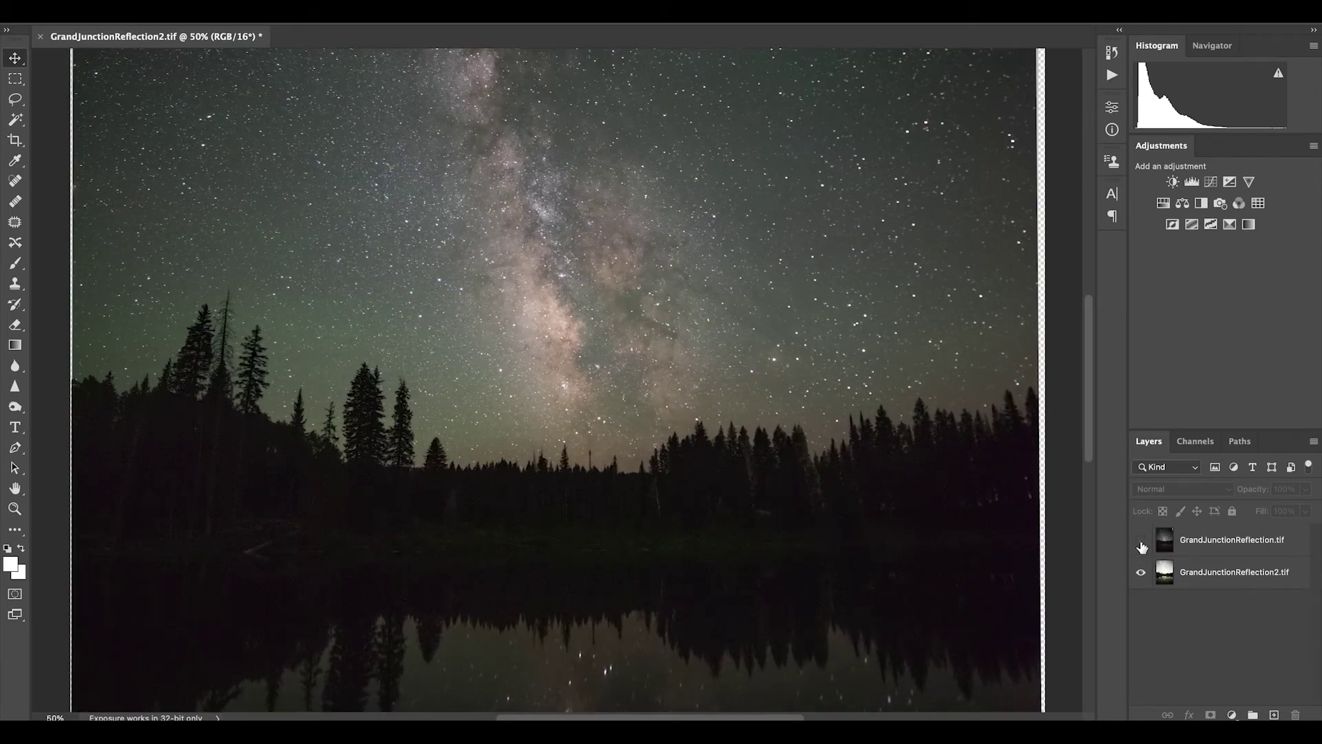
{"action": "left_click", "coordinate": [1141, 543]}
{"action": "left_click", "coordinate": [1141, 543]}
{"action": "left_click", "coordinate": [1141, 543]}
{"action": "left_click", "coordinate": [1141, 544]}
{"action": "left_click", "coordinate": [1141, 541]}
{"action": "left_click", "coordinate": [1142, 540]}
{"action": "key", "text": "ctrl+minus"}
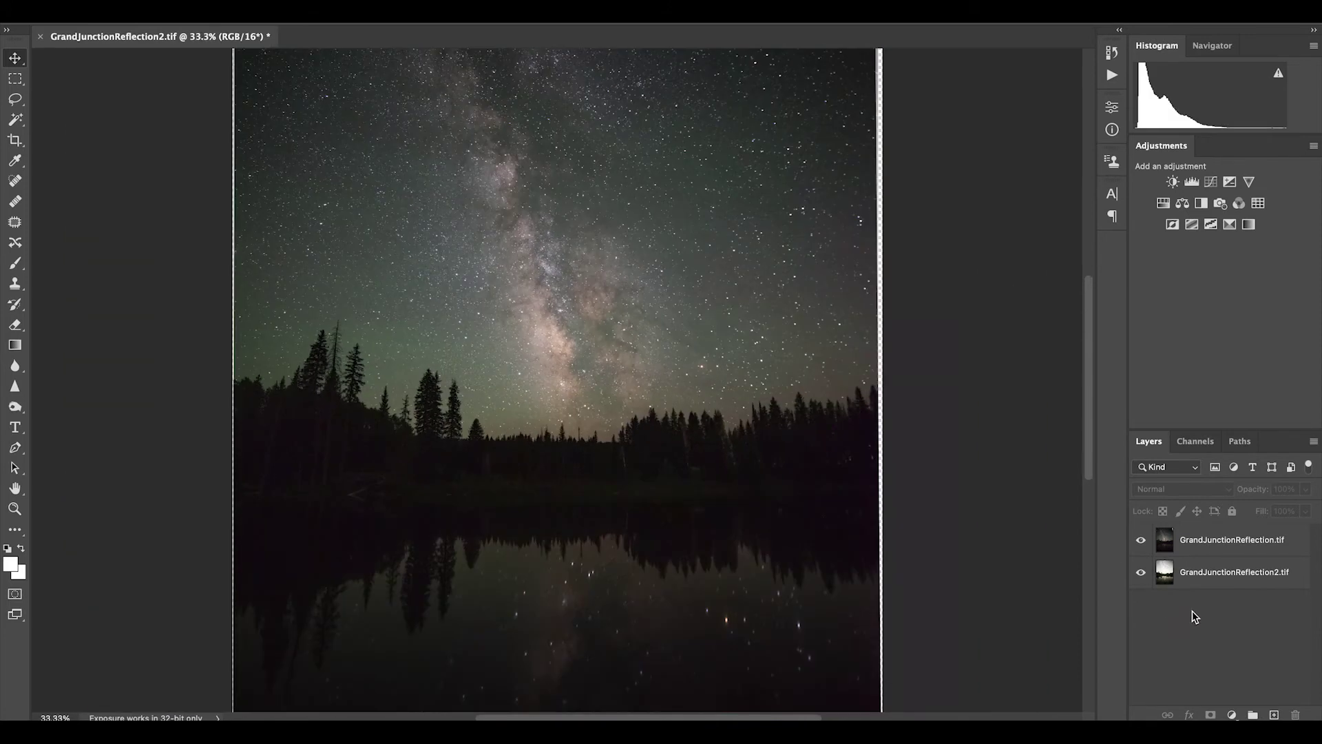
{"action": "key", "text": "ctrl+minus"}
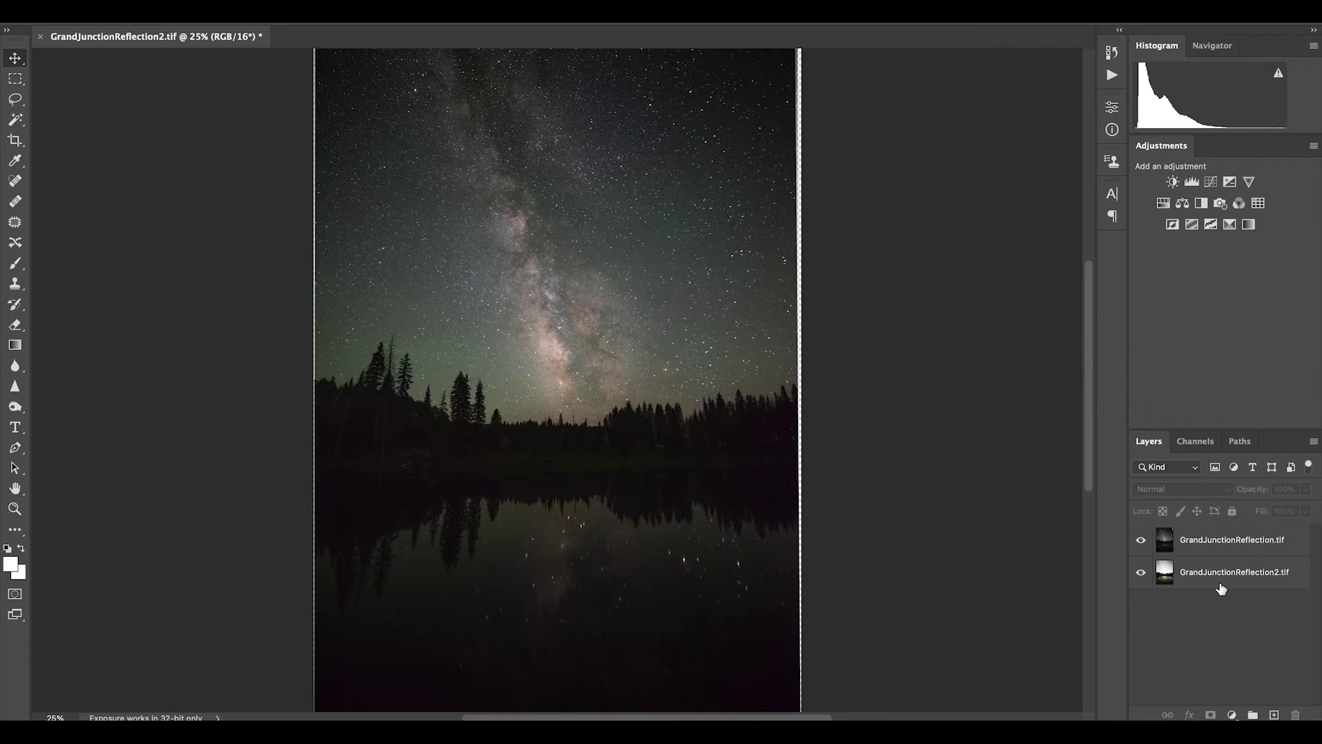
{"action": "left_click", "coordinate": [1221, 586]}
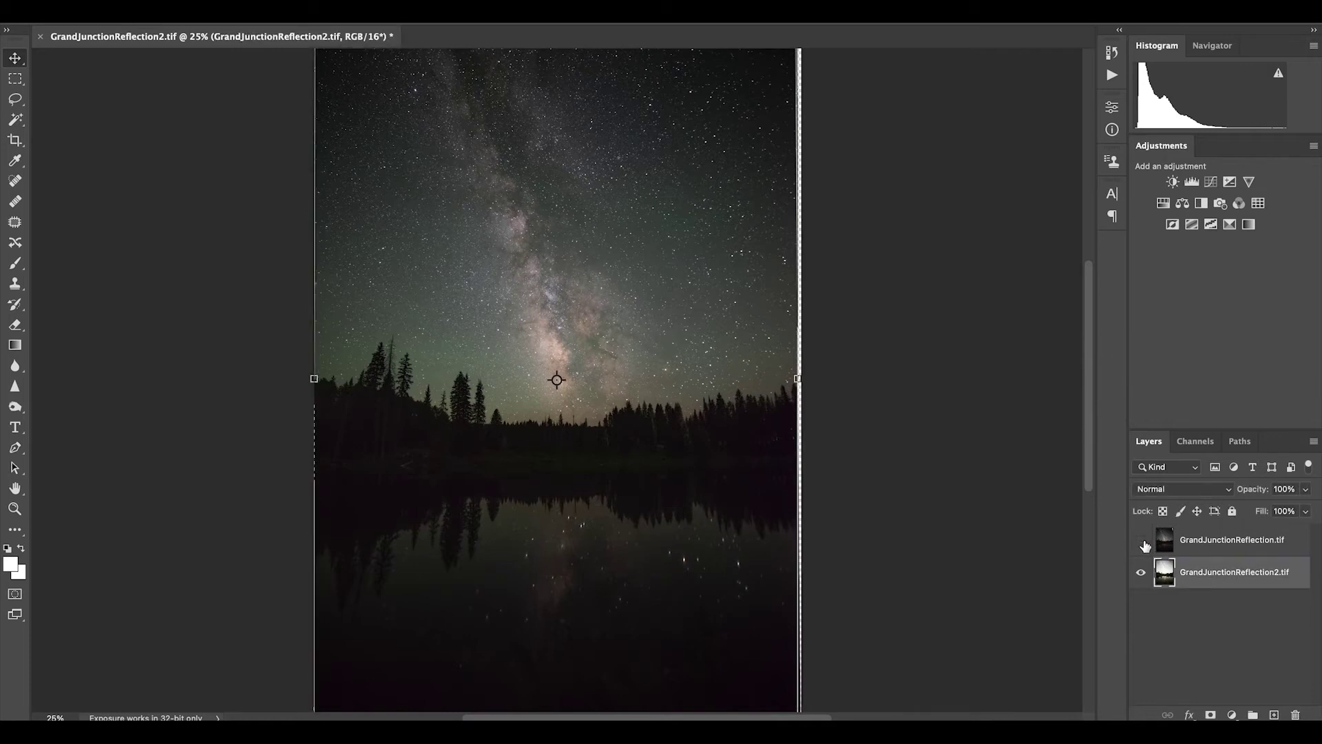
{"action": "left_click", "coordinate": [1142, 541]}
{"action": "left_click", "coordinate": [1142, 542]}
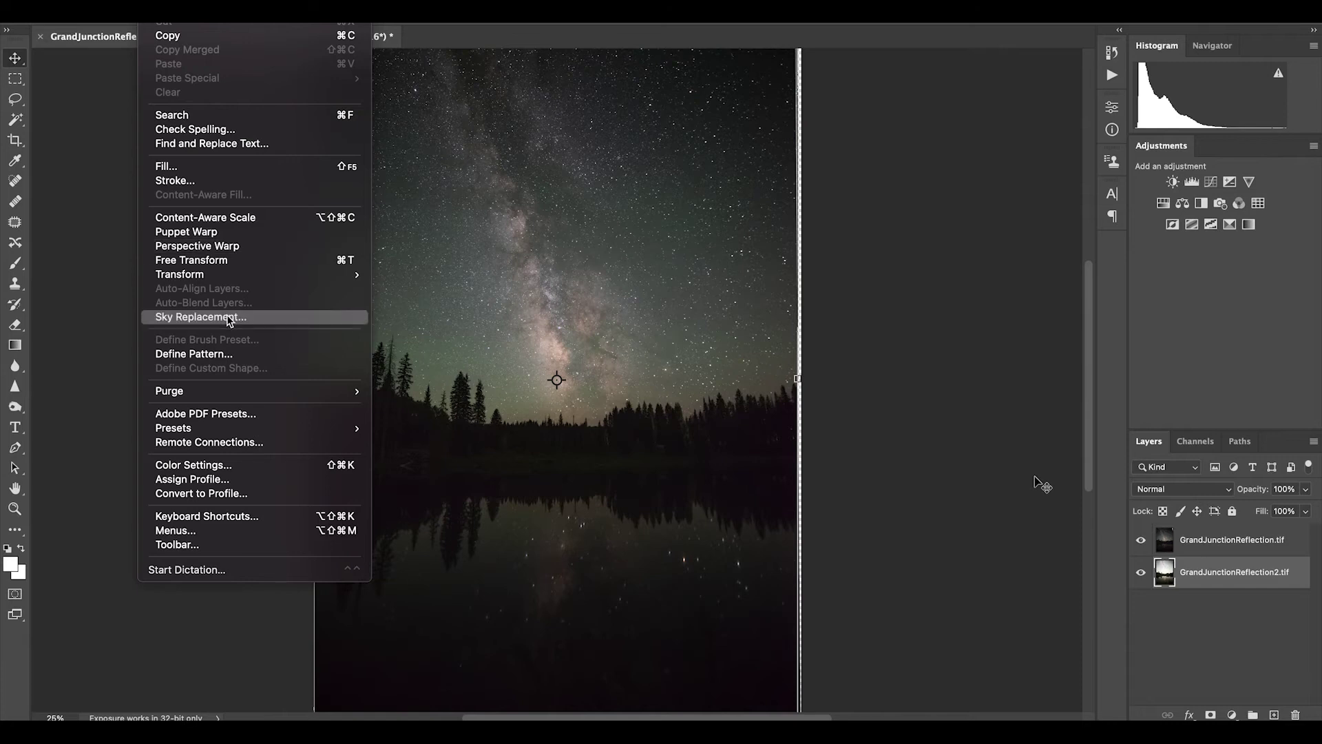
Apply Sky Replacement to the bottom star-trail lake layer with the default sky.
{"action": "left_click", "coordinate": [281, 321]}
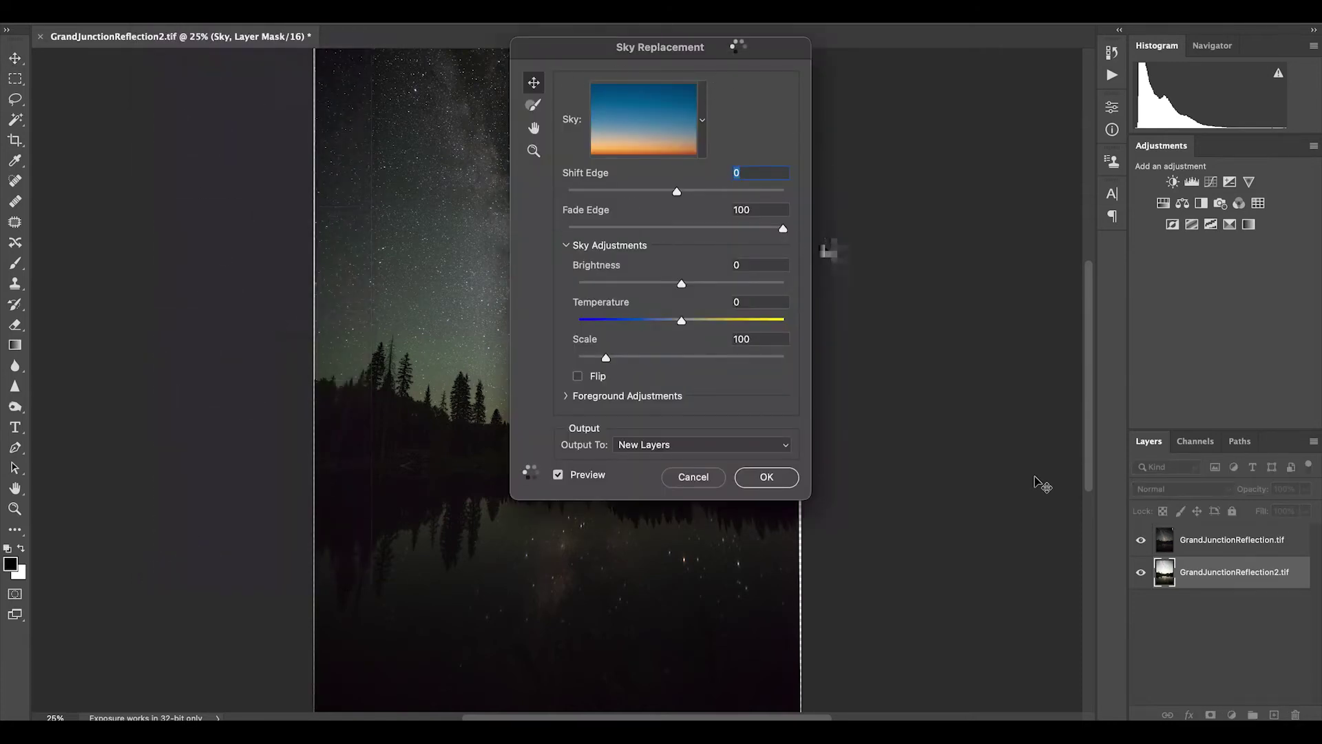
{"action": "left_click_drag", "start_coordinate": [751, 50], "coordinate": [1057, 43]}
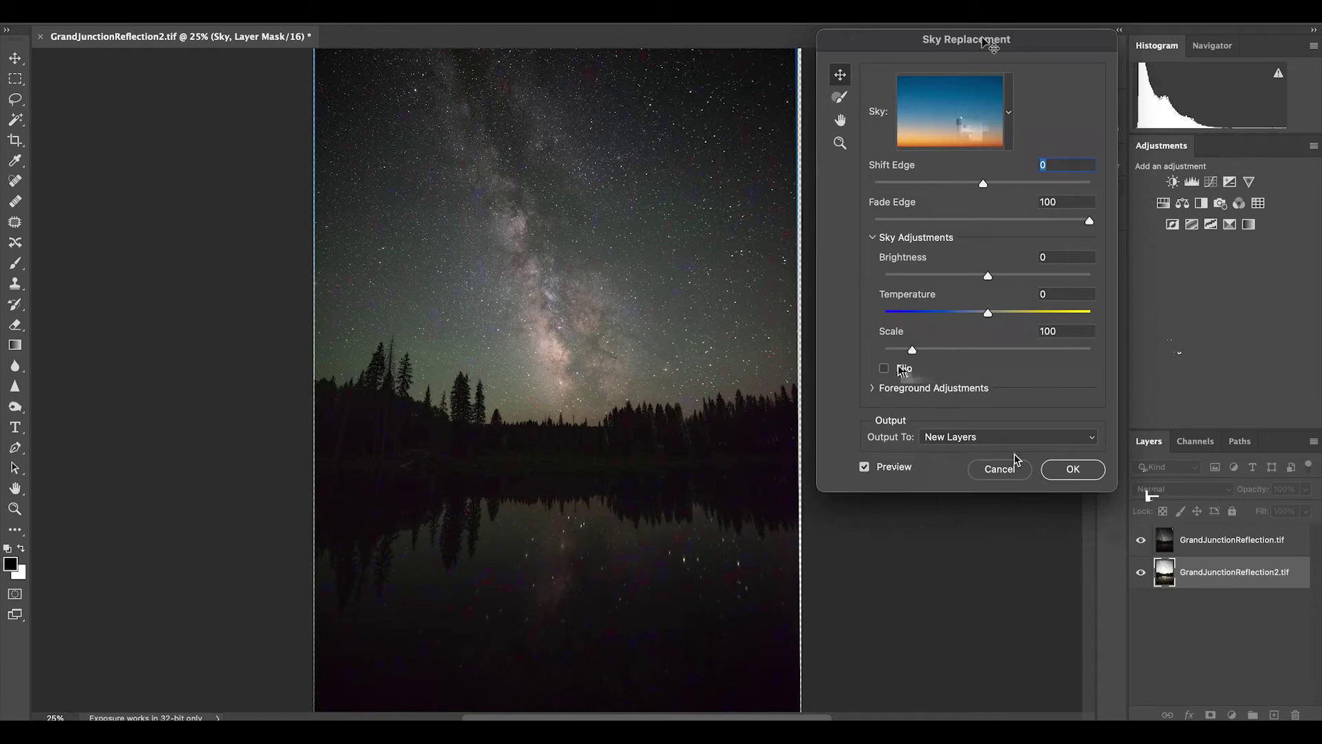
{"action": "left_click", "coordinate": [1092, 475]}
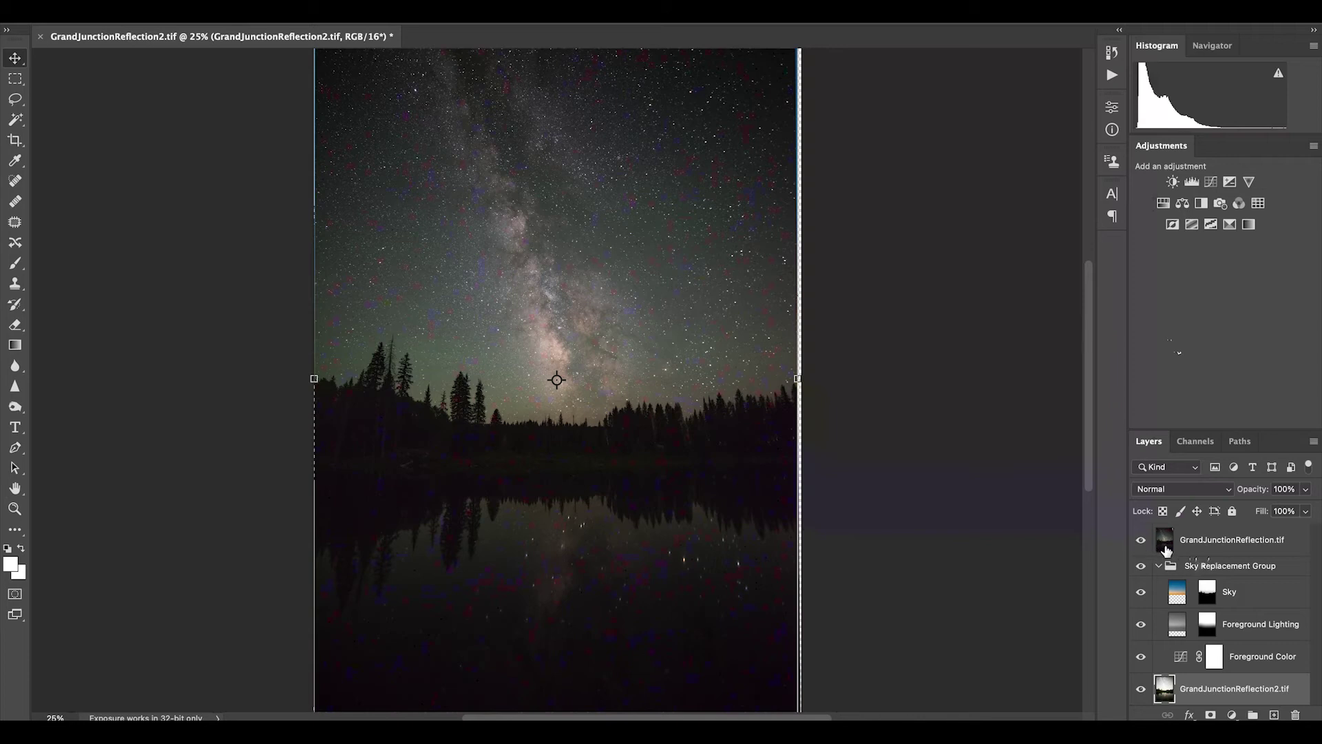
Hide the GrandJunctionReflection.tif Milky Way layer and zoom the composite to 50%.
{"action": "left_click_drag", "start_coordinate": [1254, 551], "coordinate": [1141, 544]}
{"action": "left_click", "coordinate": [1142, 545]}
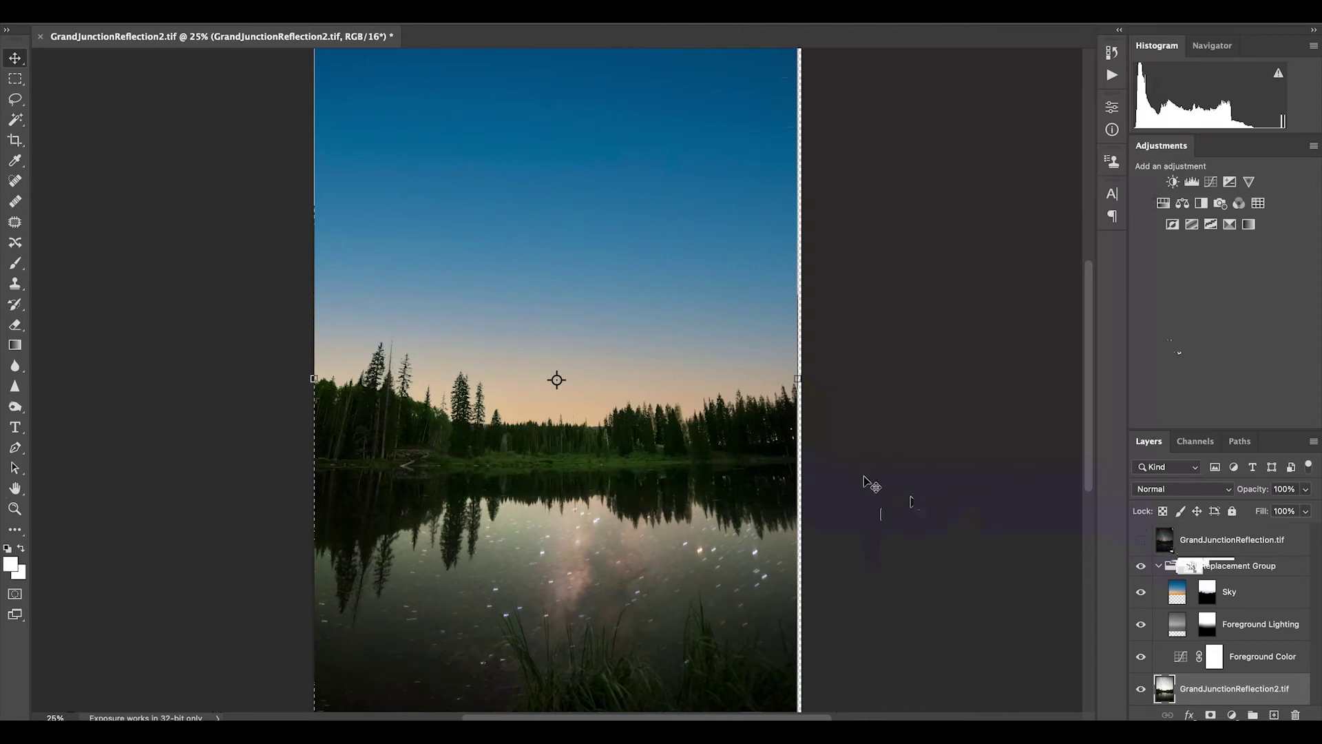
{"action": "key", "text": "ctrl+plus"}
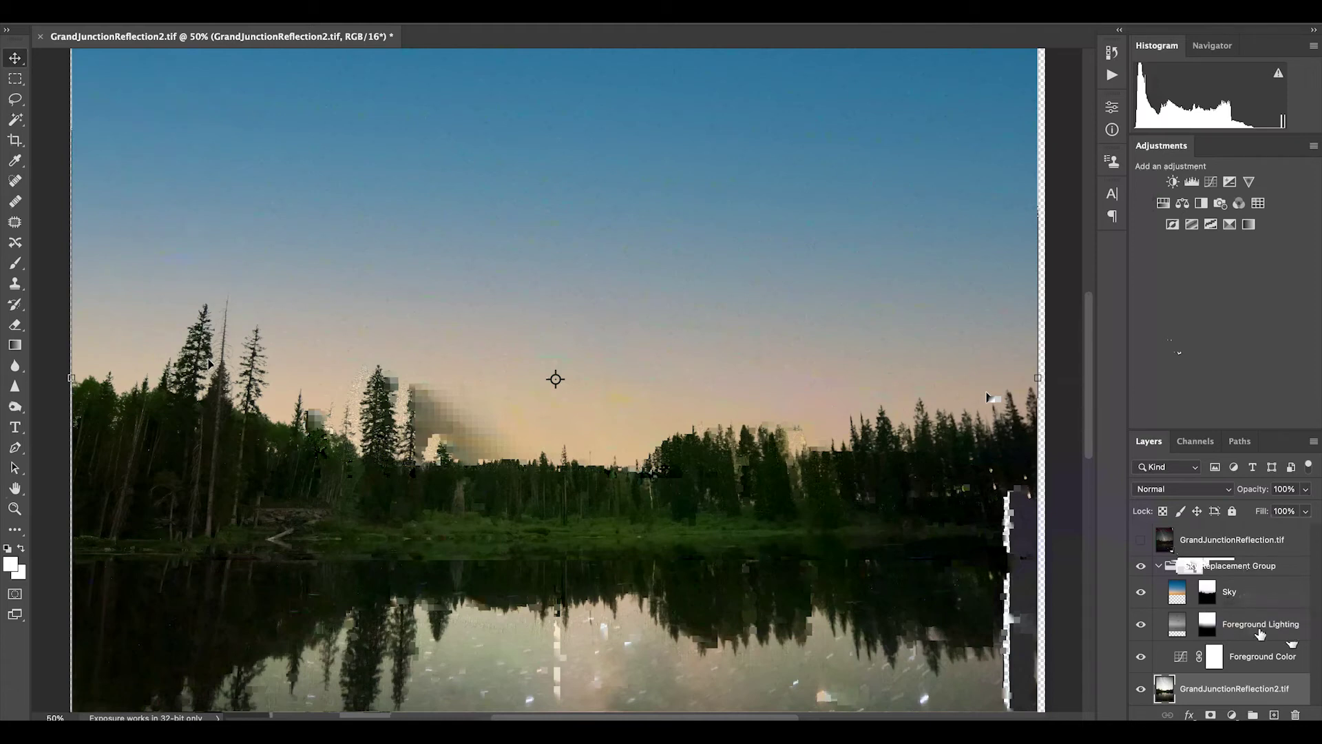
Copy the Sky layer's mask onto the Milky Way layer, show it, hide Sky, and zoom to 33.3%.
{"action": "left_click", "coordinate": [1208, 591]}
{"action": "left_click_drag", "start_coordinate": [1207, 591], "coordinate": [1223, 540]}
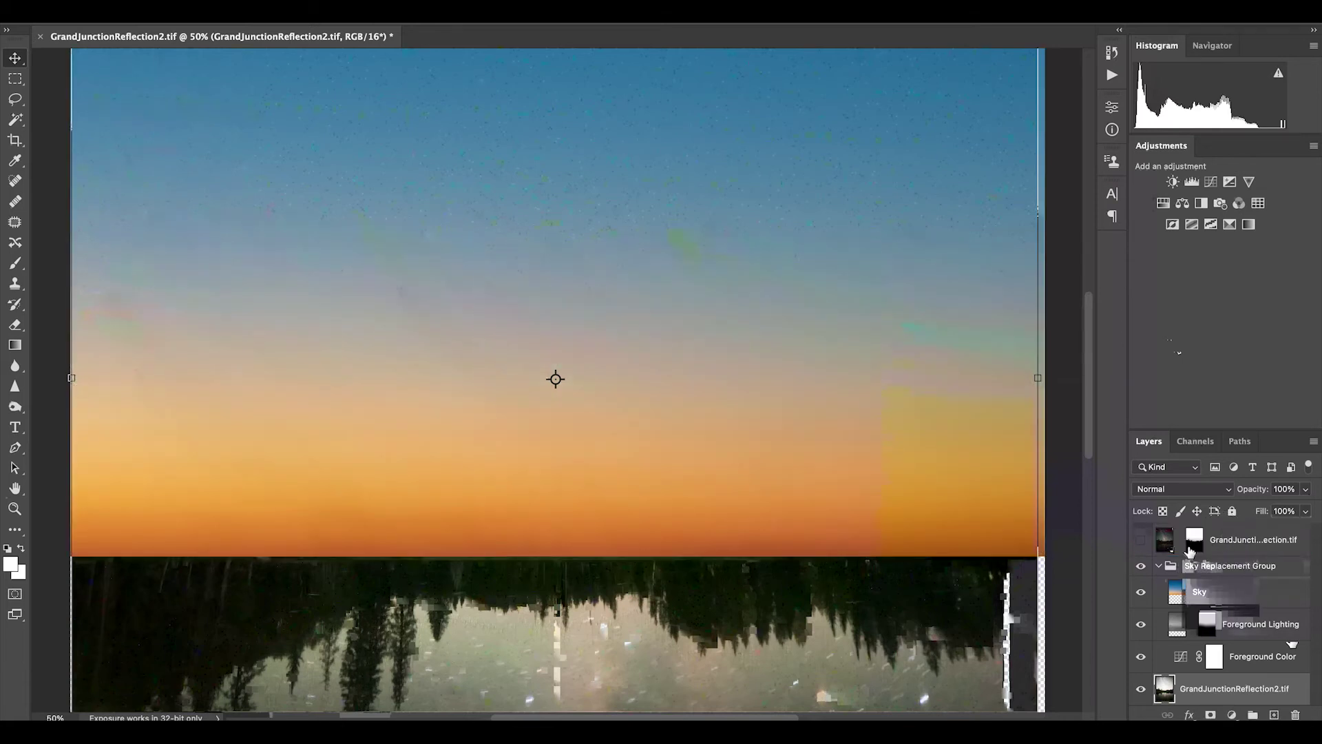
{"action": "left_click", "coordinate": [1142, 542]}
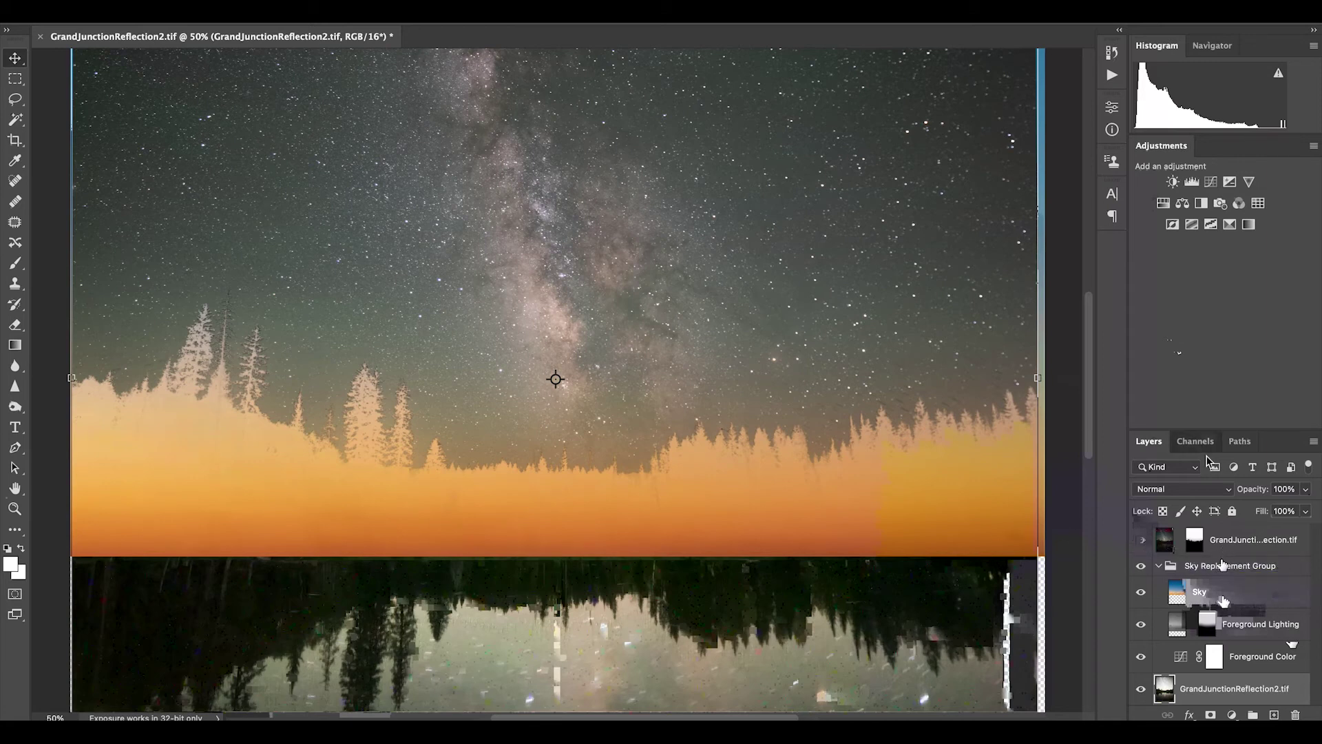
{"action": "left_click", "coordinate": [1143, 594]}
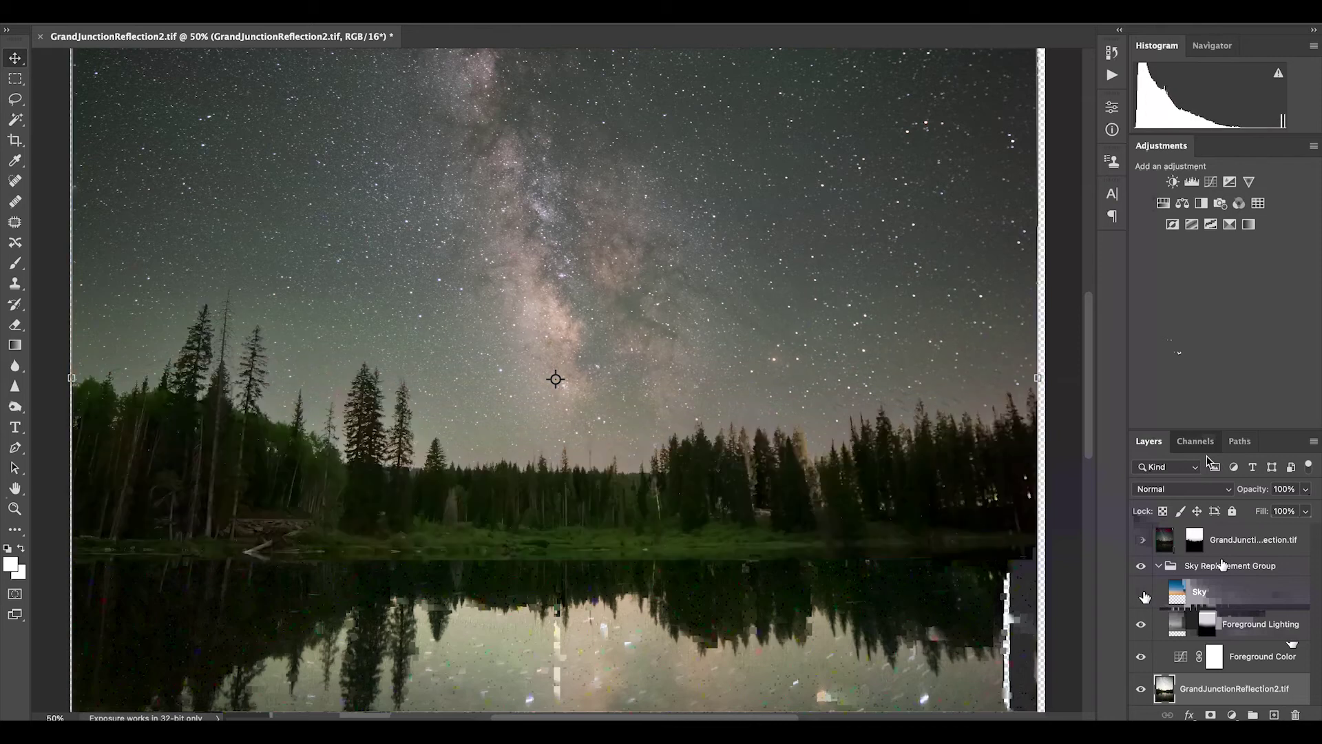
{"action": "key", "text": "ctrl+minus"}
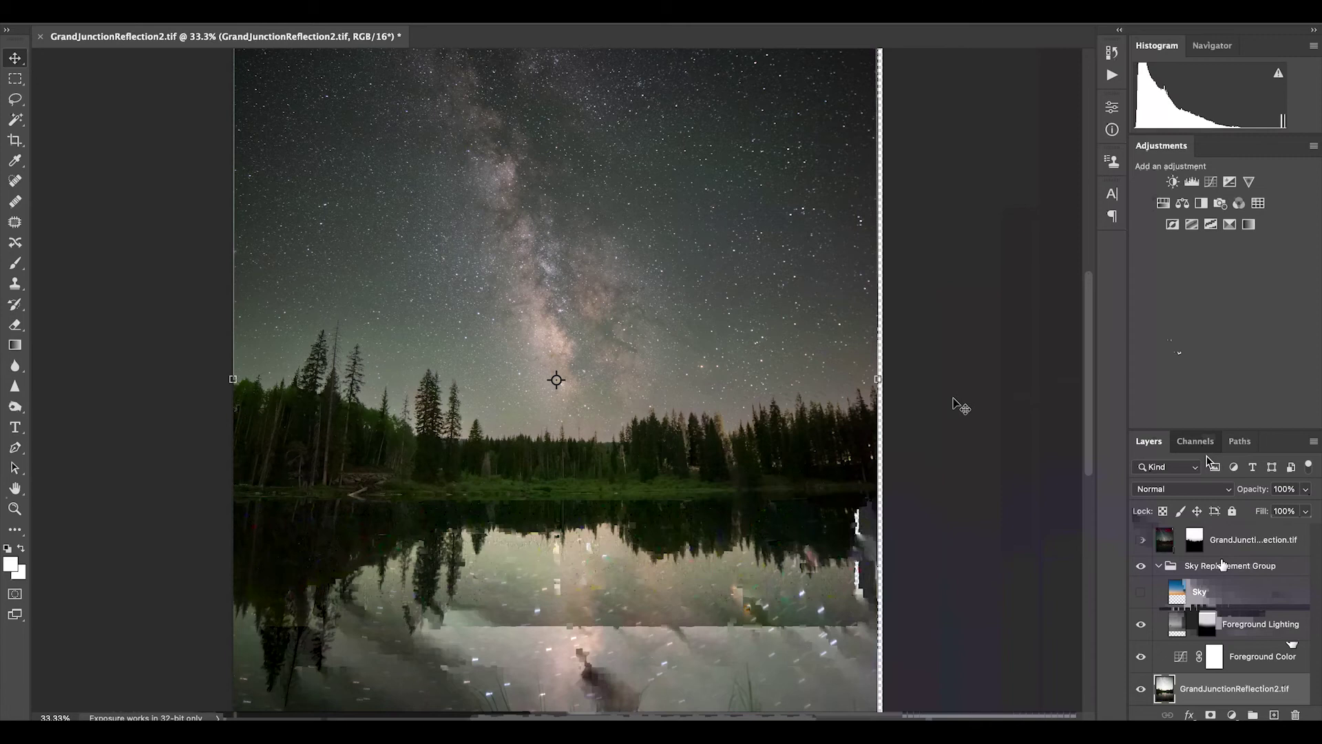
{"action": "key", "text": "ctrl+minus"}
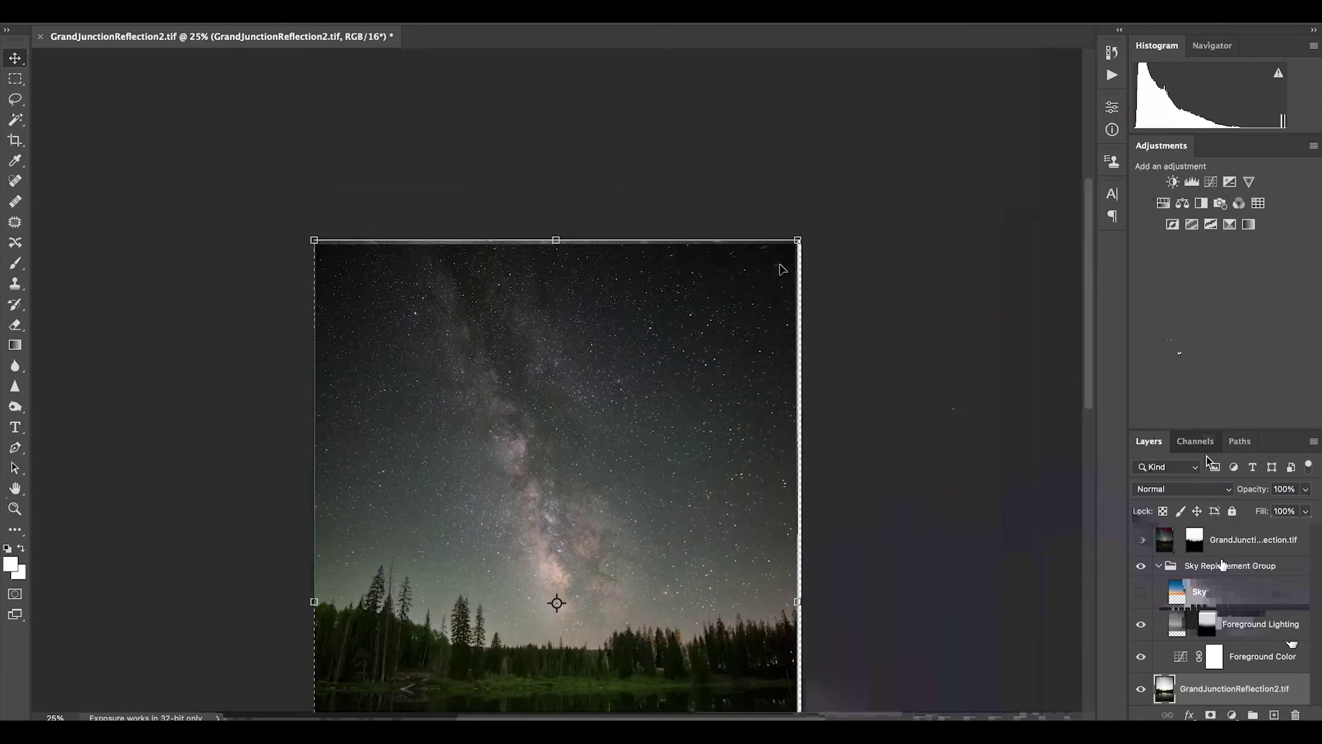
{"action": "key", "text": "ctrl+plus"}
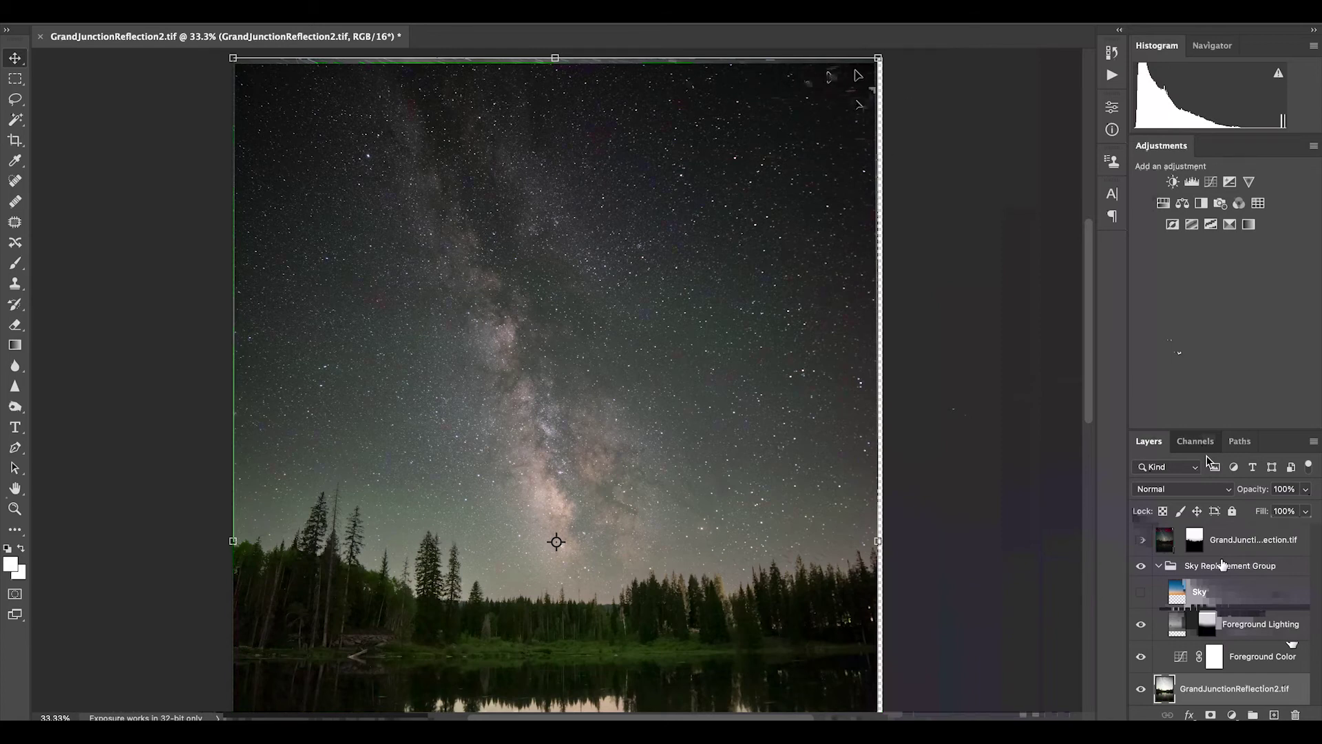
{"action": "scroll", "coordinate": [827, 207], "scroll_direction": "down", "scroll_amount": 10}
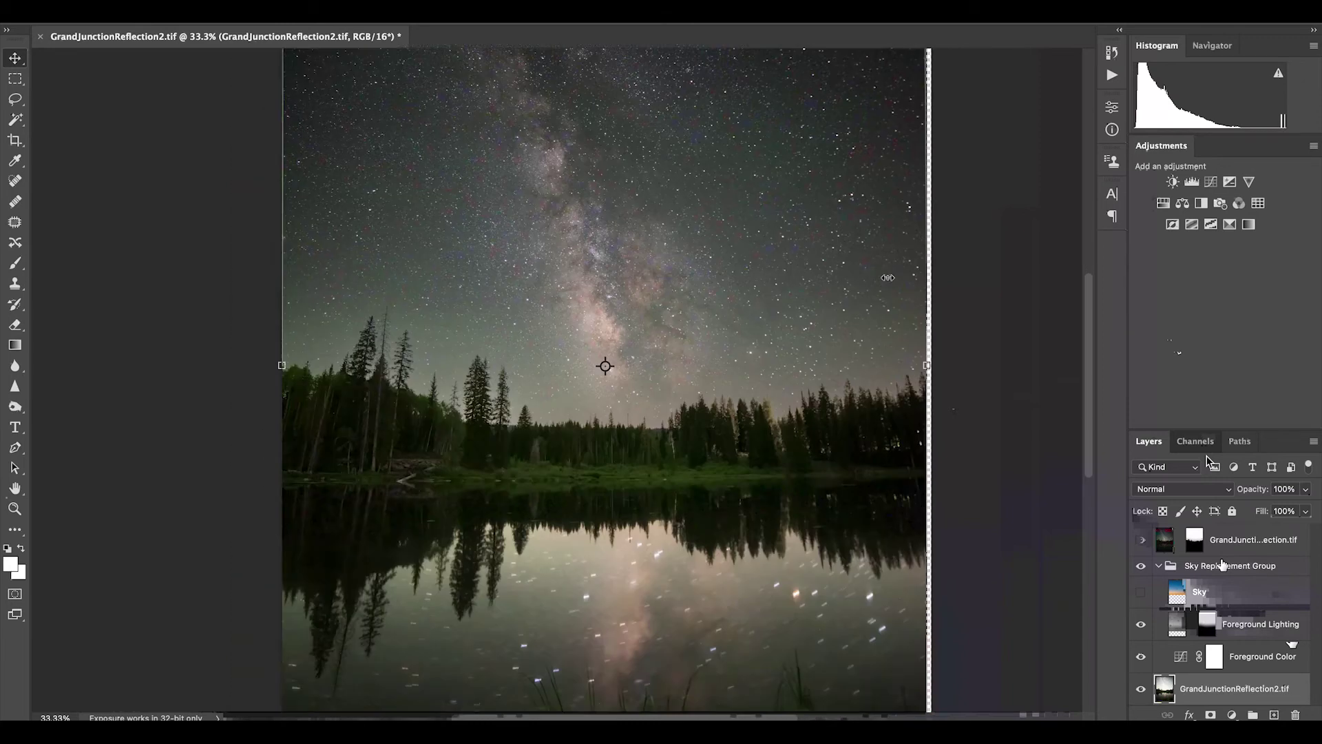
{"action": "scroll", "coordinate": [884, 277], "scroll_direction": "up", "scroll_amount": 4}
{"action": "scroll", "coordinate": [882, 285], "scroll_direction": "down", "scroll_amount": 3}
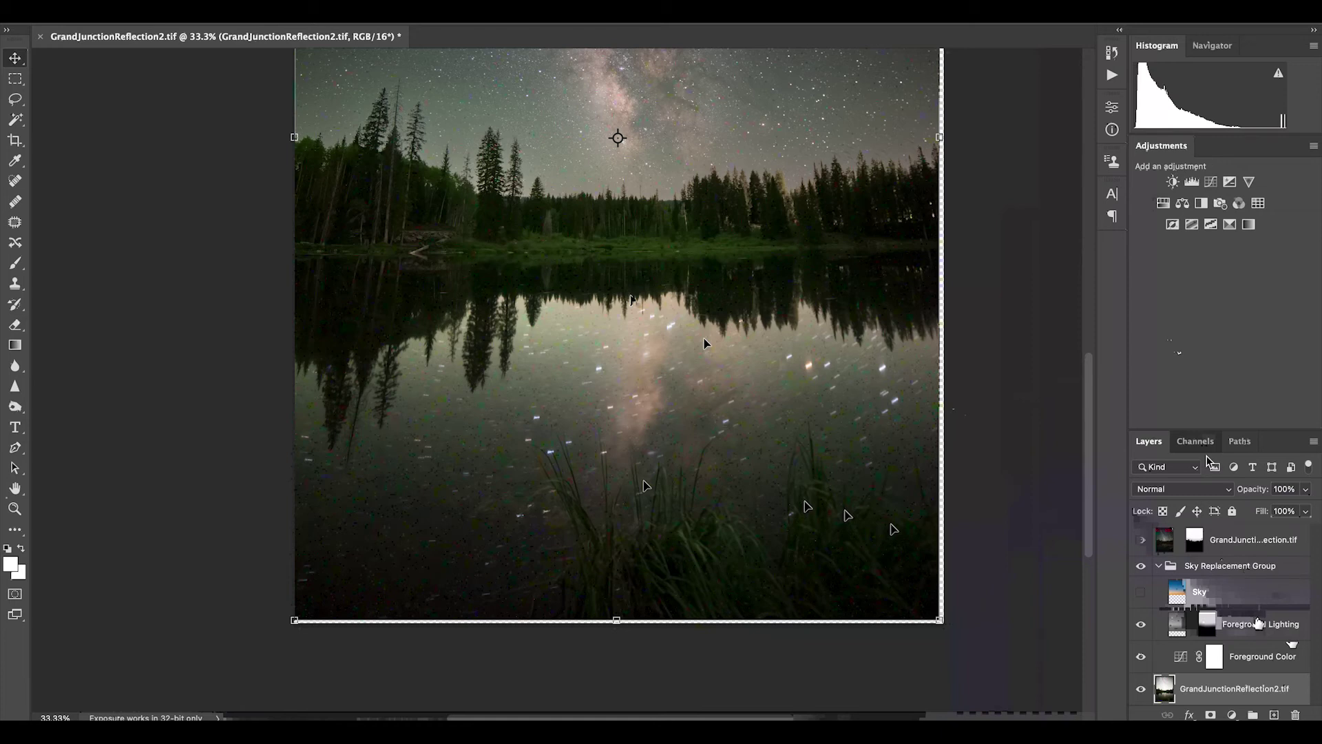
Select the Milky Way layer mask and set up an 800 px brush with 0% hardness.
{"action": "left_click", "coordinate": [1194, 539]}
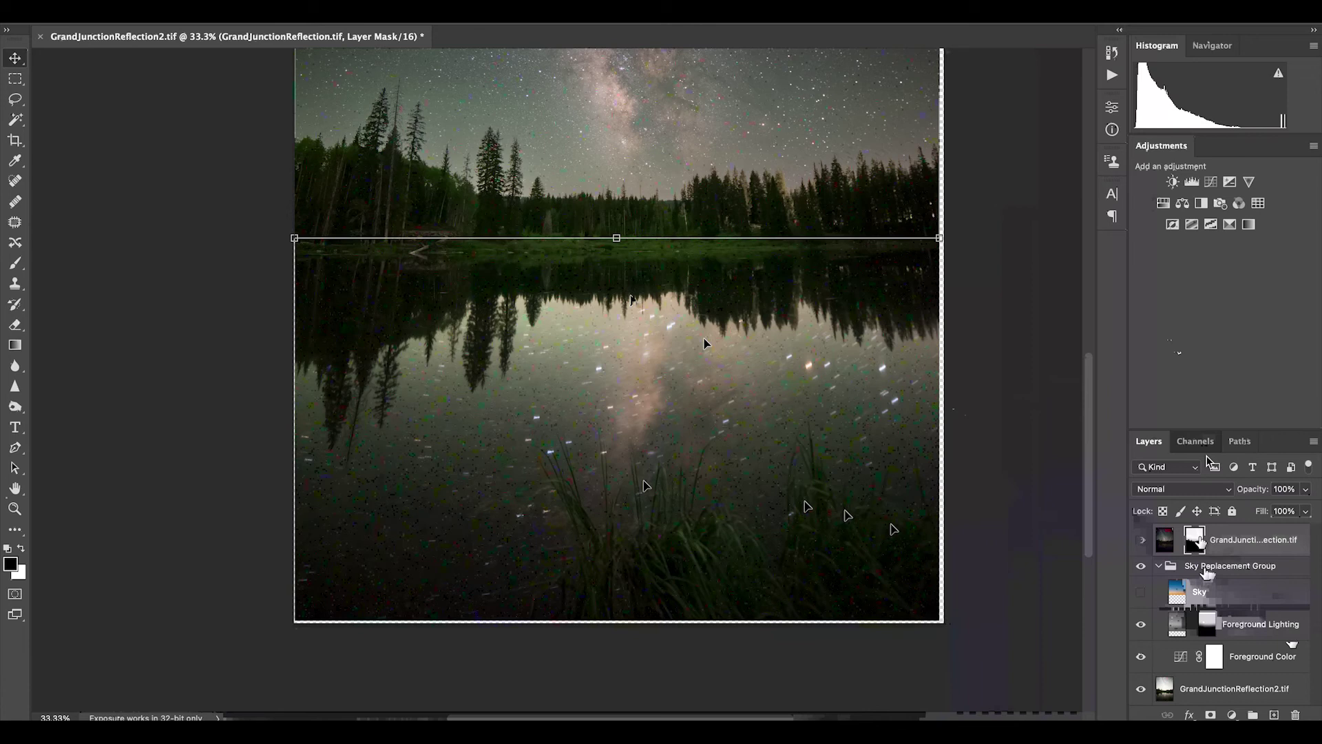
{"action": "left_click", "coordinate": [178, 544]}
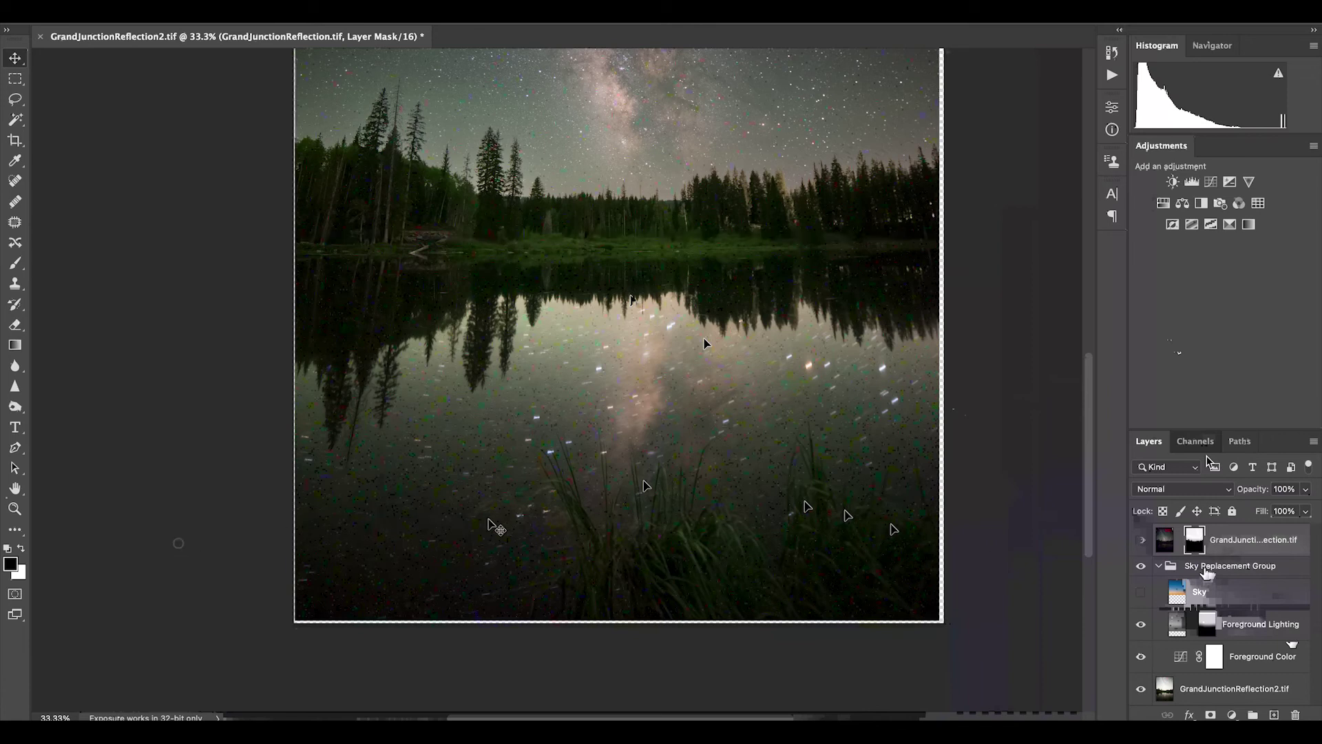
{"action": "key", "text": "b"}
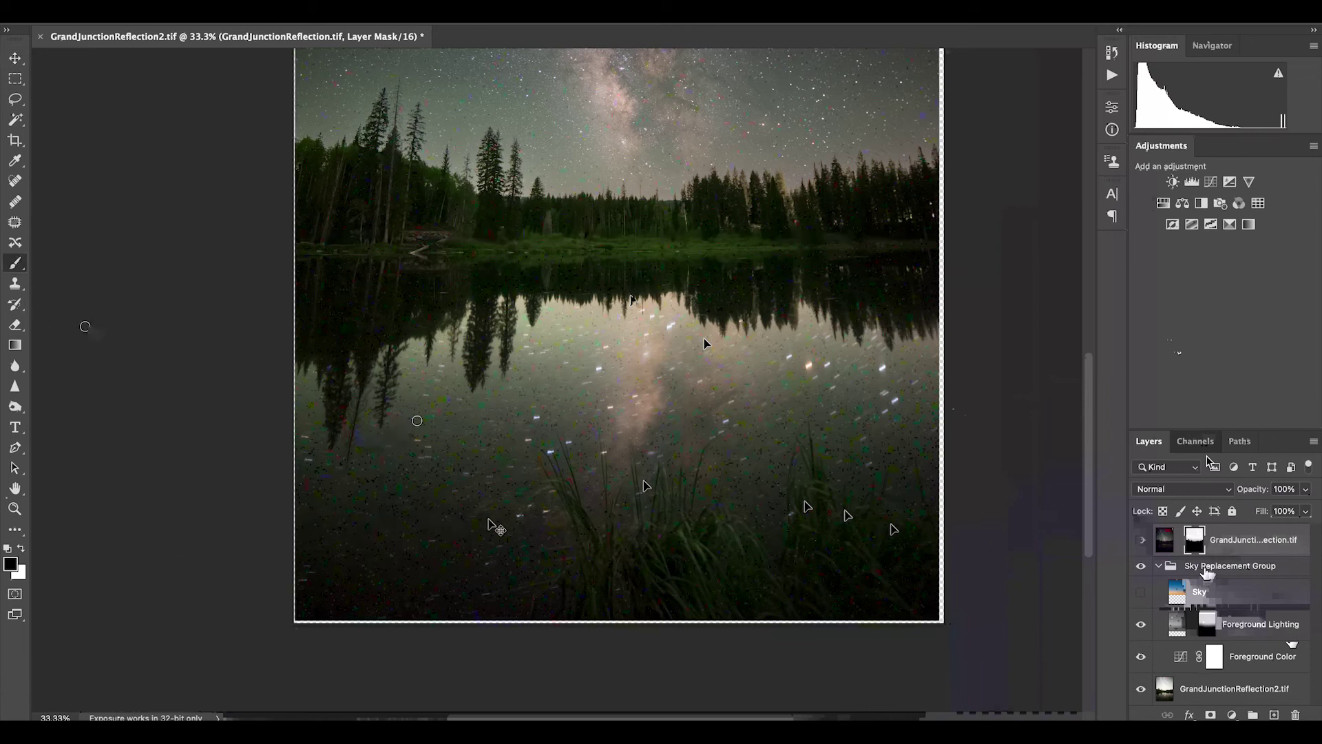
{"action": "key", "text": "bracketright"}
{"action": "key", "text": "bracketright"}
{"action": "key", "text": "bracketright"}
{"action": "key", "text": "bracketright"}
{"action": "right_click", "coordinate": [512, 430]}
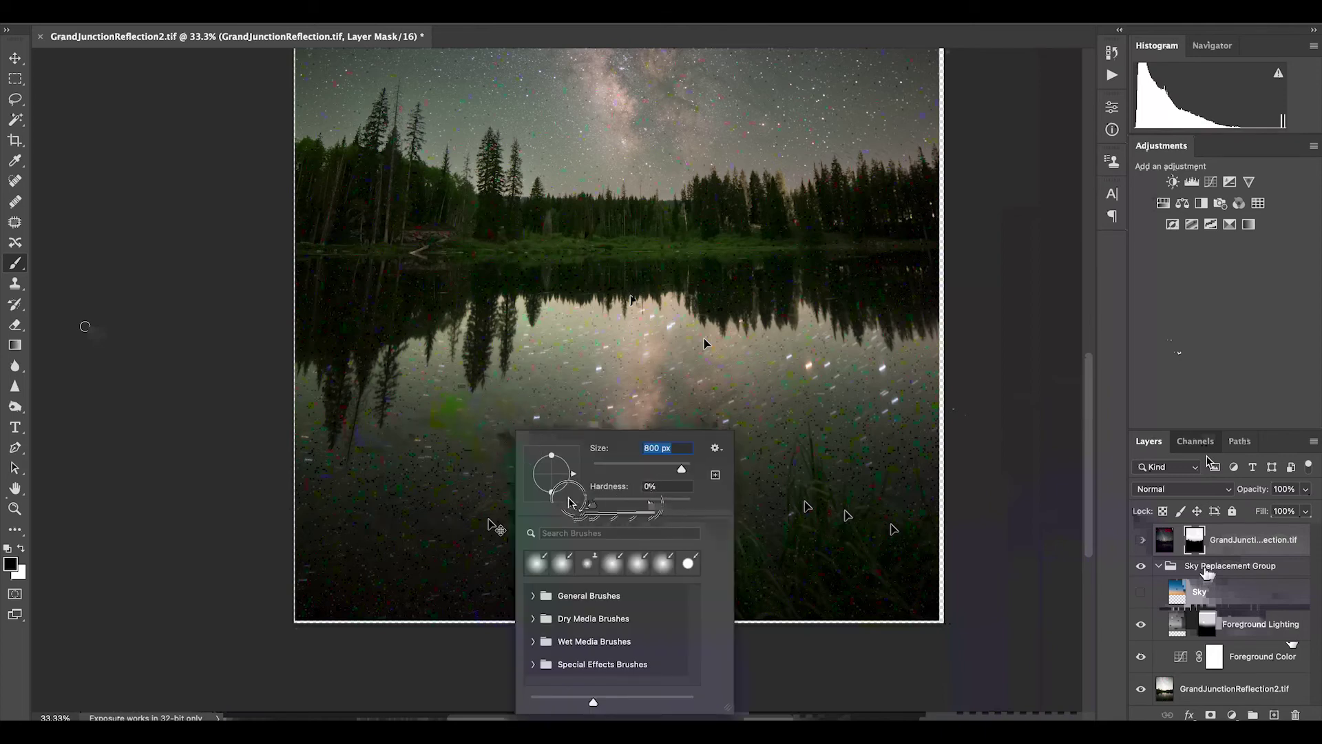
{"action": "key", "text": "Tab"}
{"action": "key", "text": "Return"}
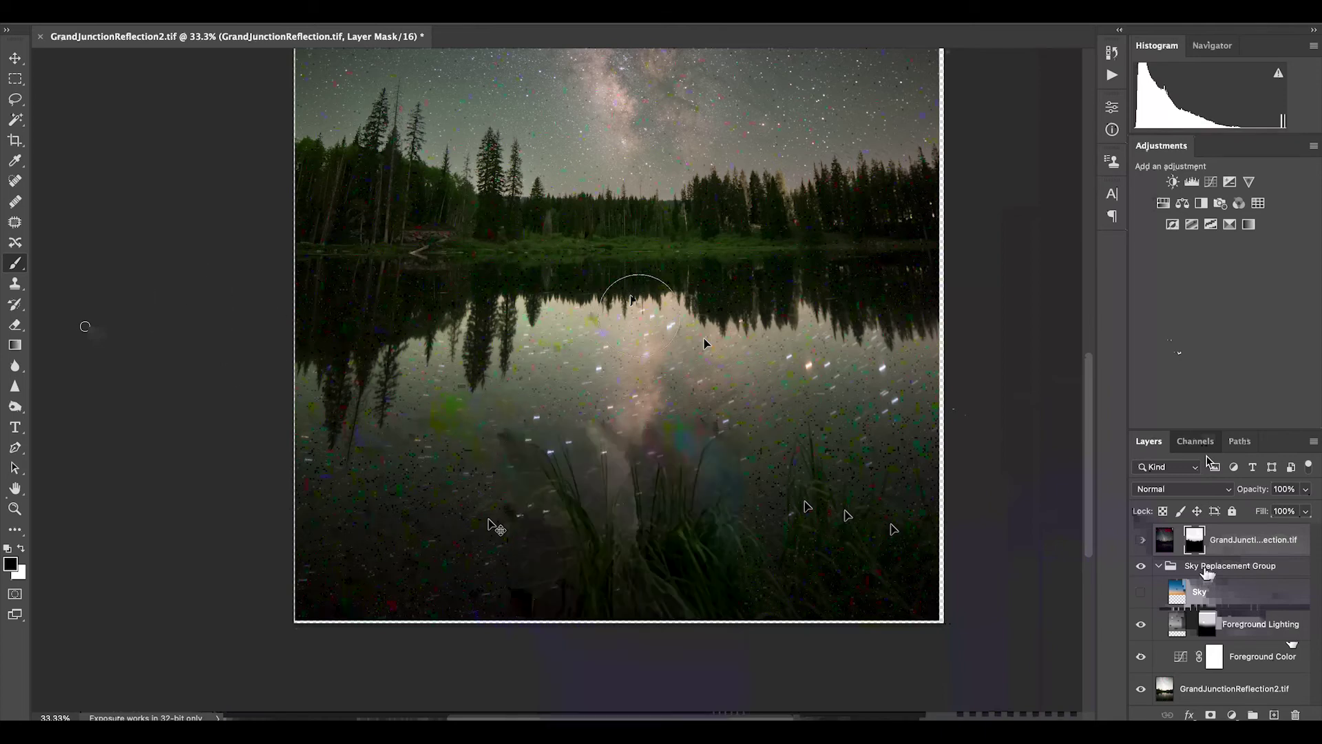
Paint white on the mask across the lake so the reflection shows the night sky.
{"action": "scroll", "coordinate": [637, 296], "scroll_direction": "up", "scroll_amount": 5}
{"action": "scroll", "coordinate": [644, 309], "scroll_direction": "up", "scroll_amount": 3}
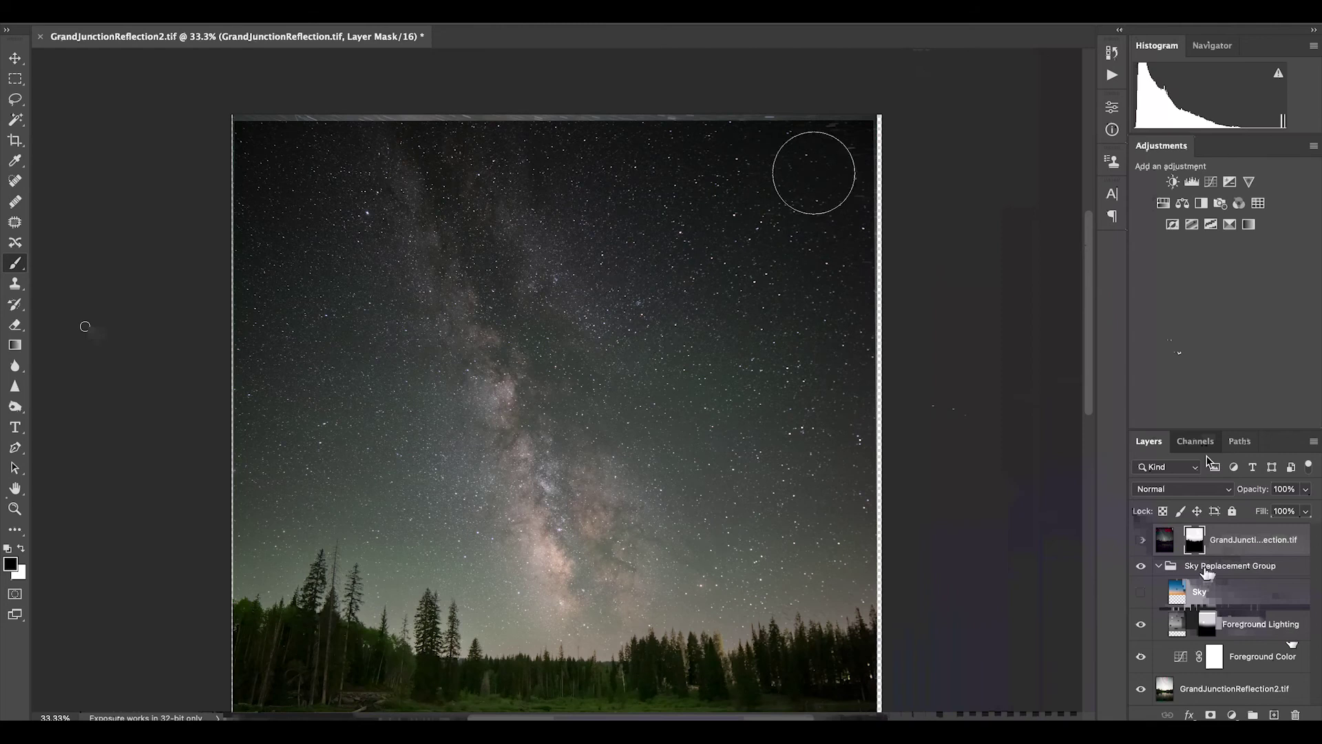
{"action": "left_click", "coordinate": [21, 548]}
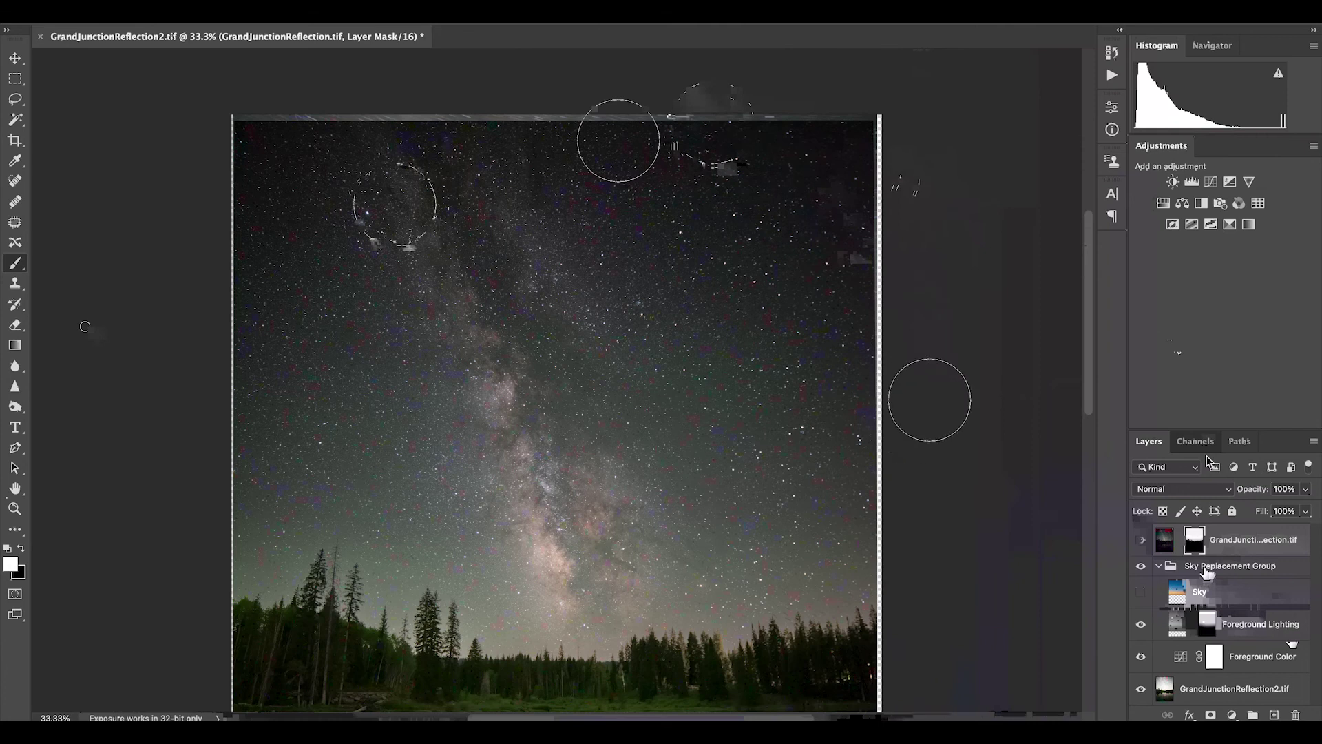
{"action": "scroll", "coordinate": [930, 400], "scroll_direction": "down", "scroll_amount": 10}
{"action": "scroll", "coordinate": [929, 399], "scroll_direction": "left", "scroll_amount": 2}
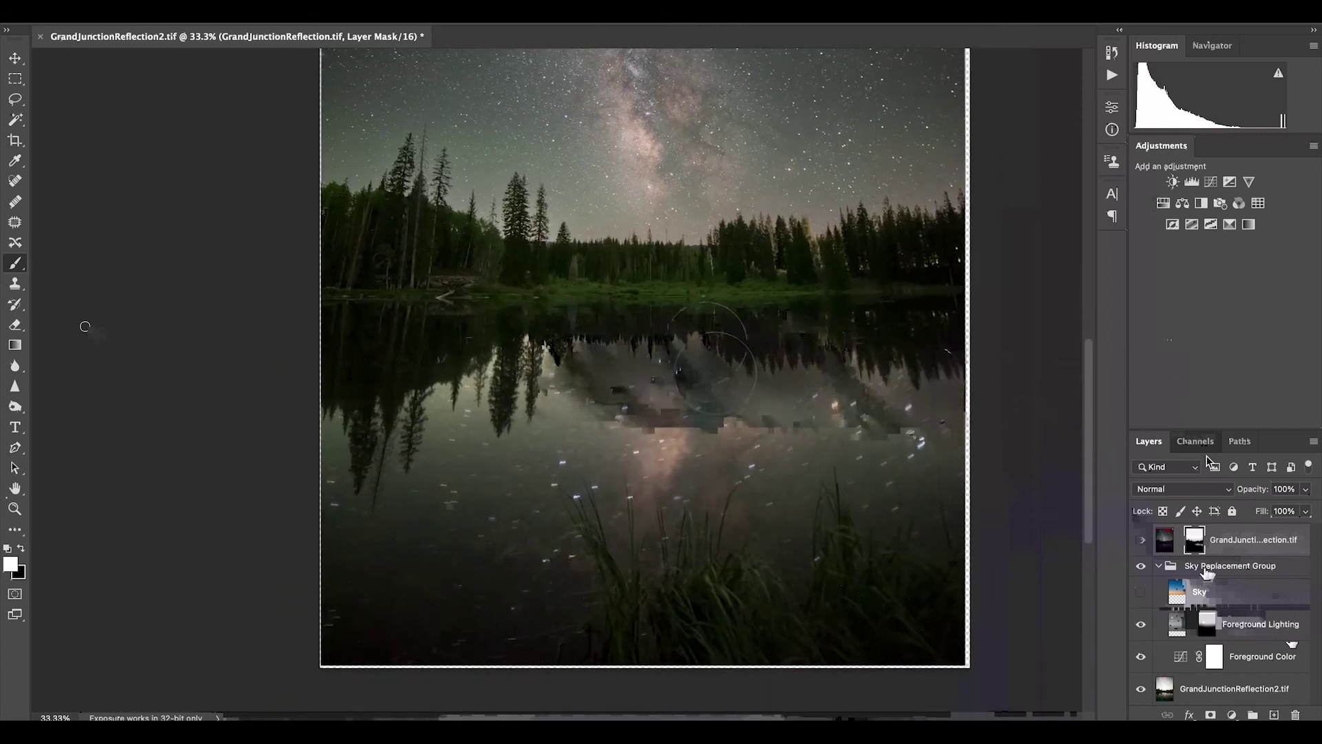
{"action": "mouse_move", "coordinate": [716, 372]}
{"action": "left_mouse_down"}
{"action": "mouse_move", "coordinate": [812, 427]}
{"action": "mouse_move", "coordinate": [413, 496]}
{"action": "mouse_move", "coordinate": [482, 468]}
{"action": "mouse_move", "coordinate": [298, 414]}
{"action": "mouse_move", "coordinate": [385, 365]}
{"action": "mouse_move", "coordinate": [792, 365]}
{"action": "mouse_move", "coordinate": [678, 399]}
{"action": "mouse_move", "coordinate": [634, 466]}
{"action": "mouse_move", "coordinate": [547, 546]}
{"action": "mouse_move", "coordinate": [345, 496]}
{"action": "mouse_move", "coordinate": [193, 478]}
{"action": "mouse_move", "coordinate": [531, 386]}
{"action": "mouse_move", "coordinate": [575, 359]}
{"action": "mouse_move", "coordinate": [646, 621]}
{"action": "mouse_move", "coordinate": [664, 547]}
{"action": "mouse_move", "coordinate": [827, 539]}
{"action": "mouse_move", "coordinate": [762, 457]}
{"action": "mouse_move", "coordinate": [807, 398]}
{"action": "mouse_move", "coordinate": [909, 486]}
{"action": "mouse_move", "coordinate": [1013, 502]}
{"action": "mouse_move", "coordinate": [861, 400]}
{"action": "mouse_move", "coordinate": [735, 377]}
{"action": "mouse_move", "coordinate": [613, 437]}
{"action": "mouse_move", "coordinate": [754, 628]}
{"action": "mouse_move", "coordinate": [734, 613]}
{"action": "mouse_move", "coordinate": [966, 580]}
{"action": "mouse_move", "coordinate": [957, 545]}
{"action": "mouse_move", "coordinate": [860, 506]}
{"action": "mouse_move", "coordinate": [715, 570]}
{"action": "mouse_move", "coordinate": [494, 441]}
{"action": "mouse_move", "coordinate": [572, 626]}
{"action": "mouse_move", "coordinate": [685, 493]}
{"action": "mouse_move", "coordinate": [767, 457]}
{"action": "mouse_move", "coordinate": [842, 578]}
{"action": "left_mouse_up"}
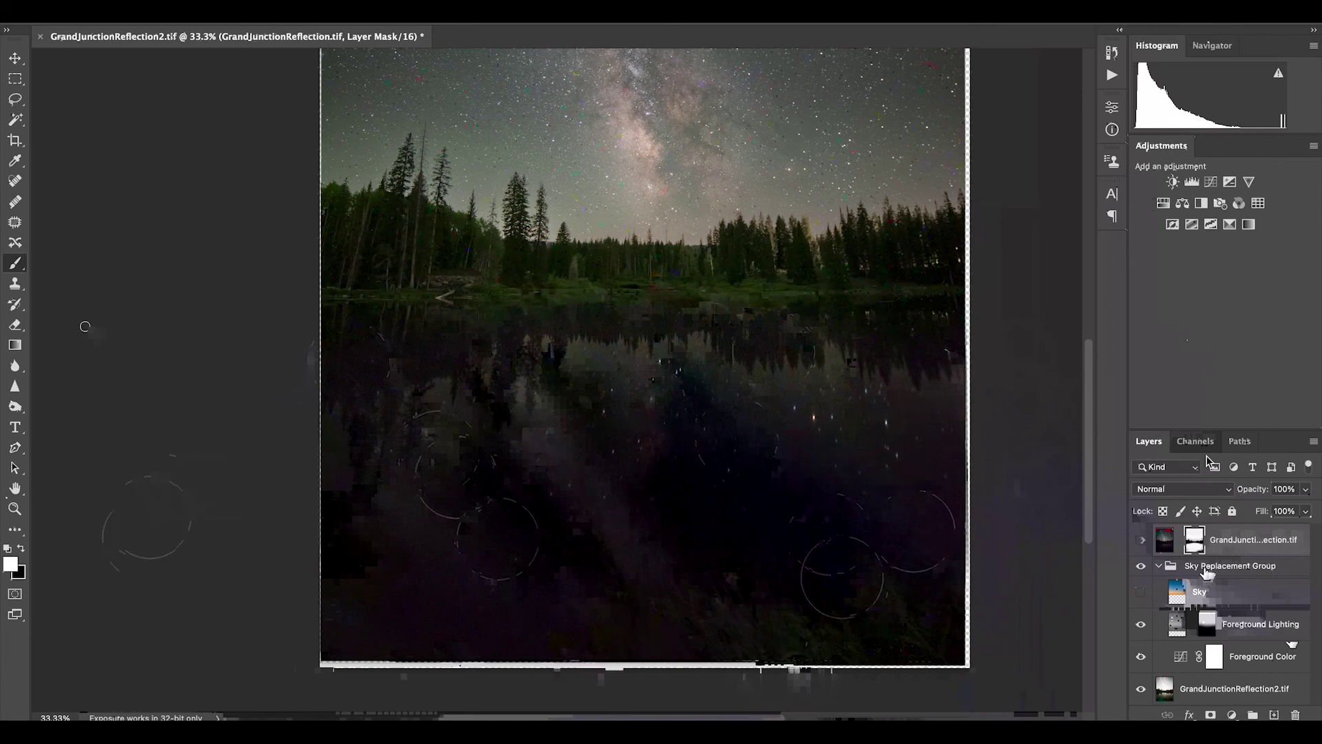
{"action": "key", "text": "ctrl+minus"}
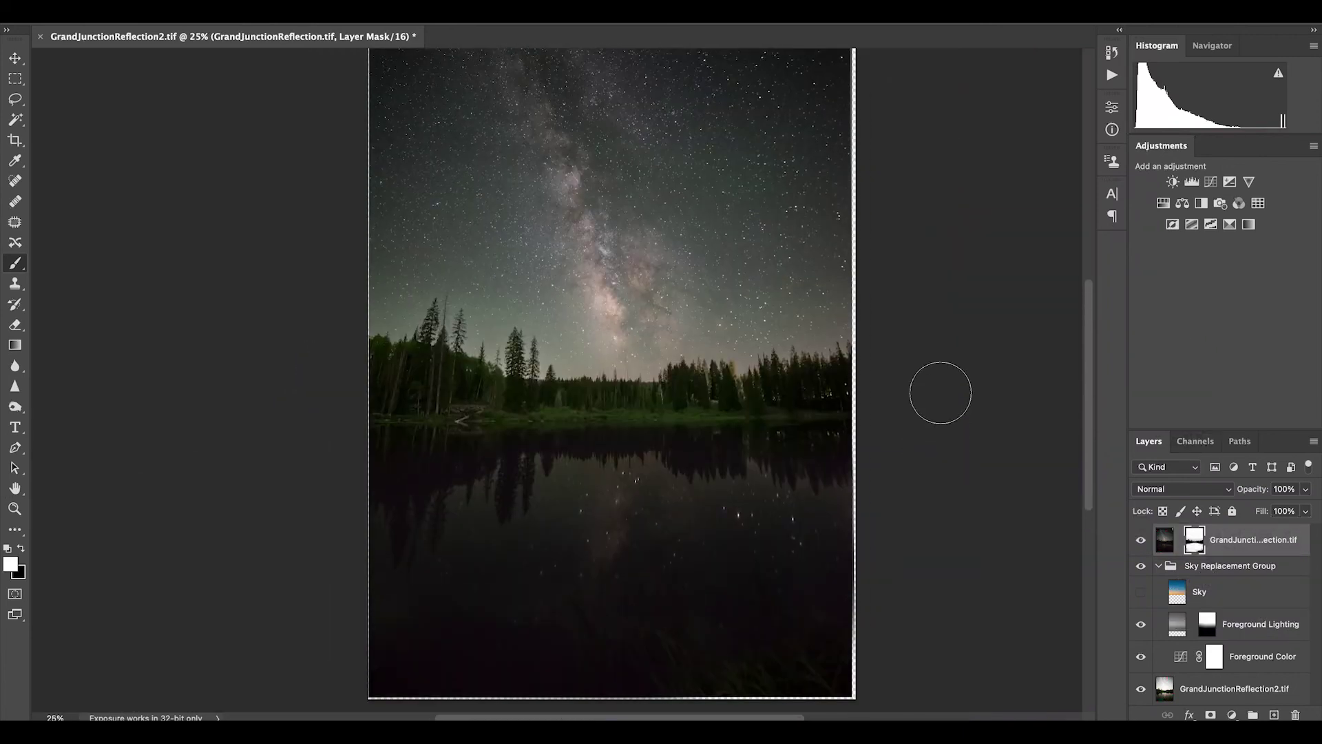
{"action": "scroll", "coordinate": [941, 393], "scroll_direction": "up", "scroll_amount": 2}
{"action": "key", "text": "v"}
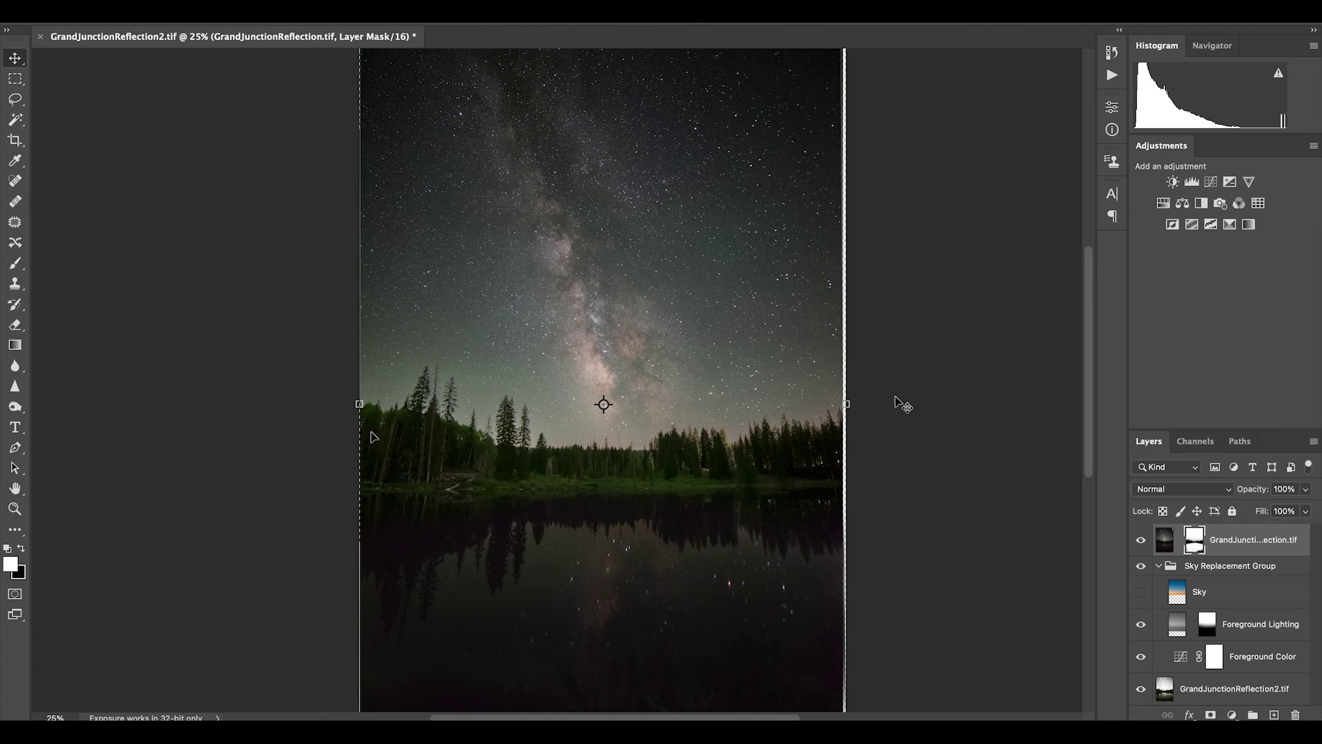
{"action": "key", "text": "ctrl+plus"}
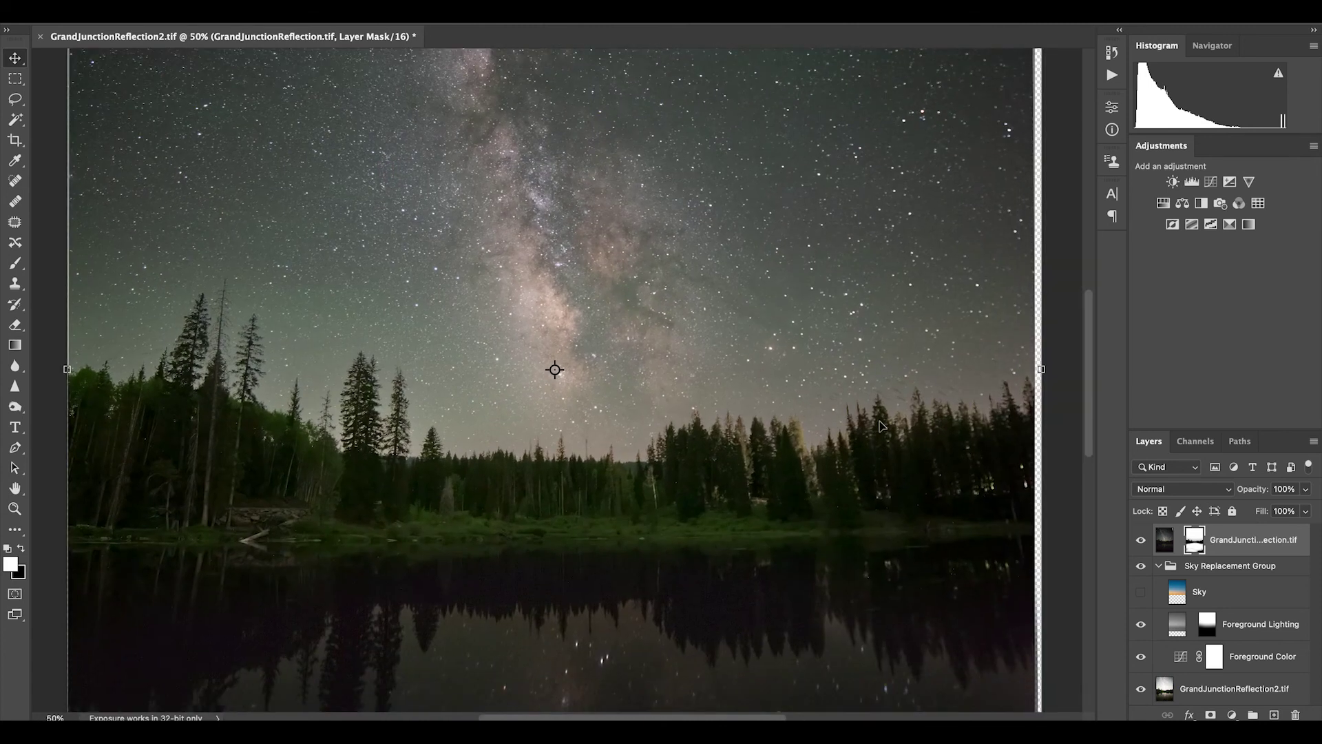
{"action": "key", "text": "ctrl+minus"}
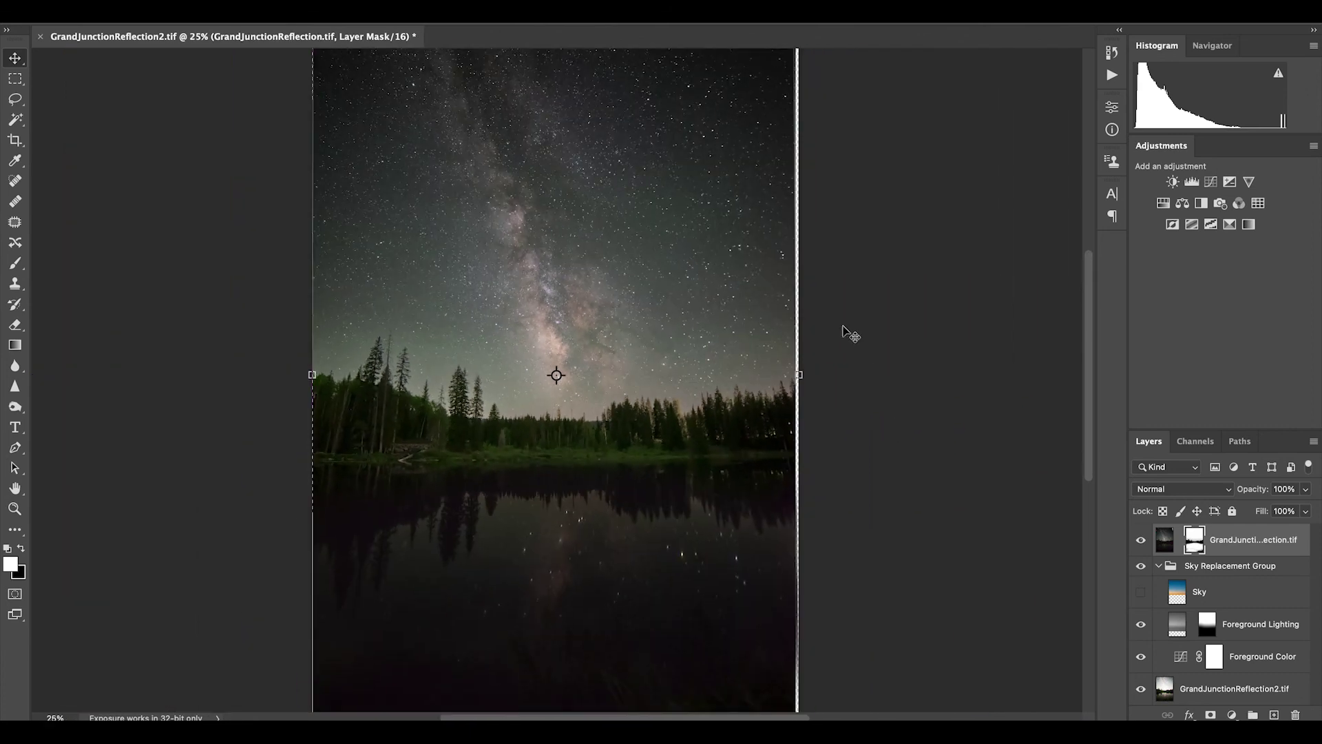